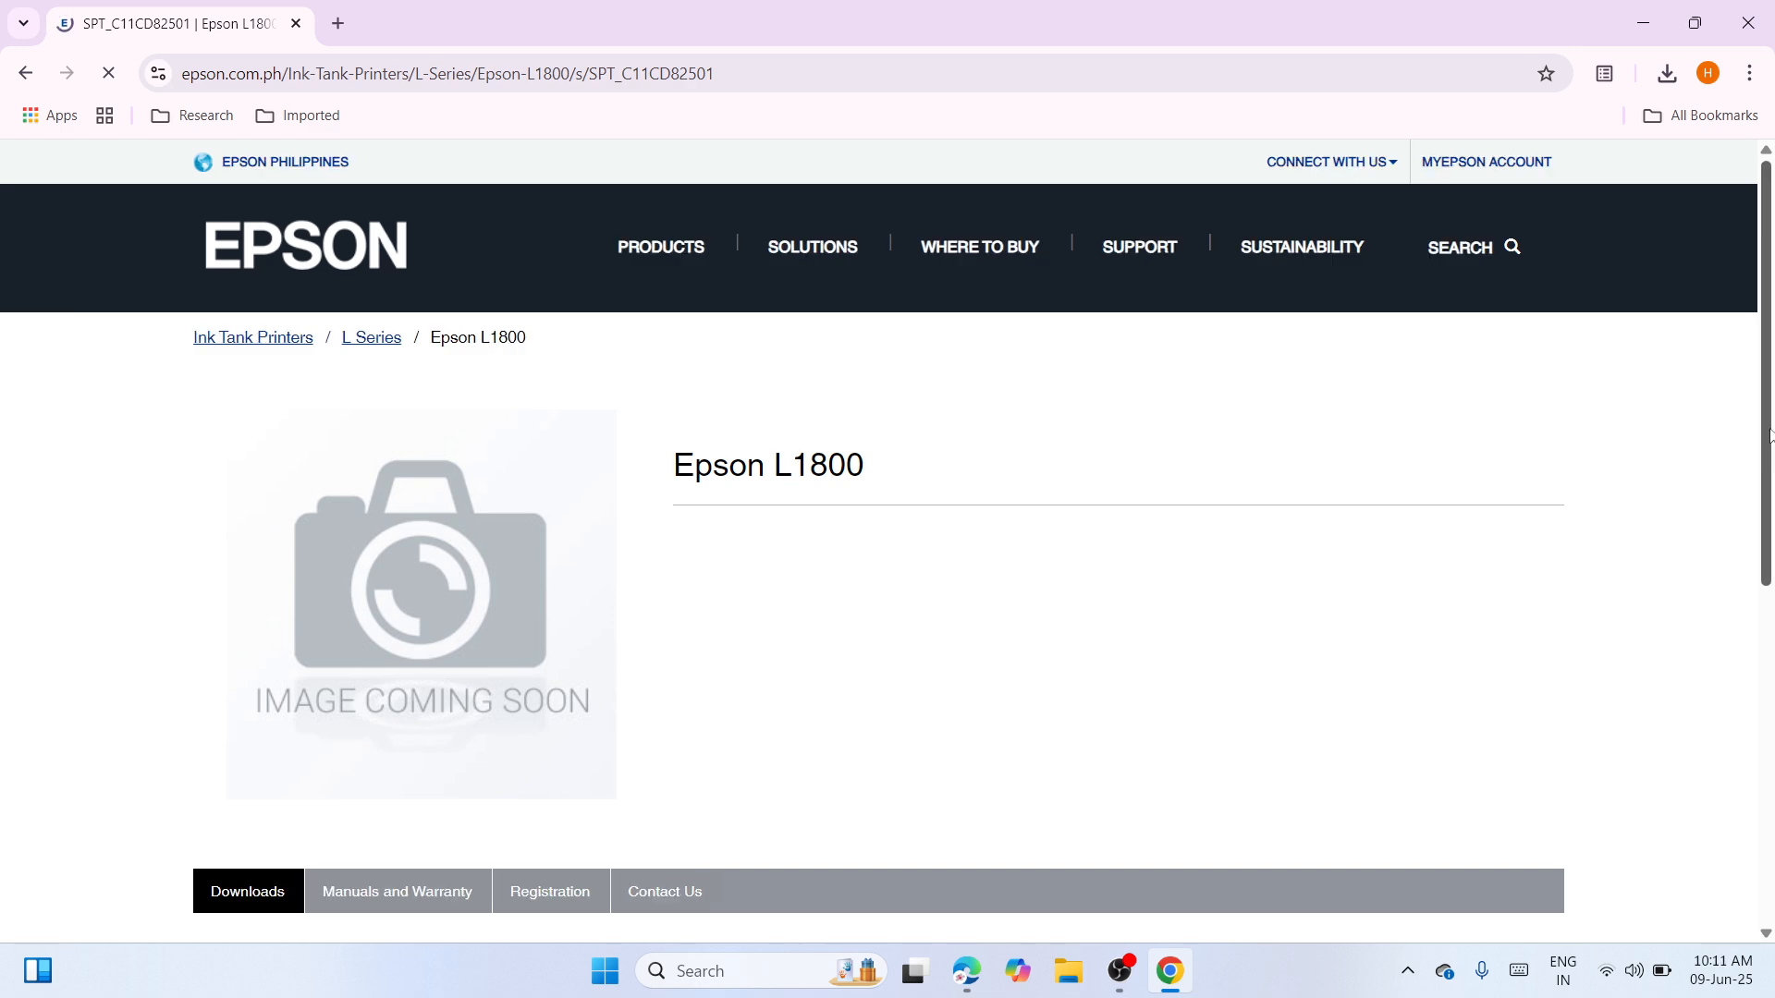
Filter the Epson L1800 downloads to Windows 11 and scroll through the listed sections
scroll(1768, 435, down, 4)
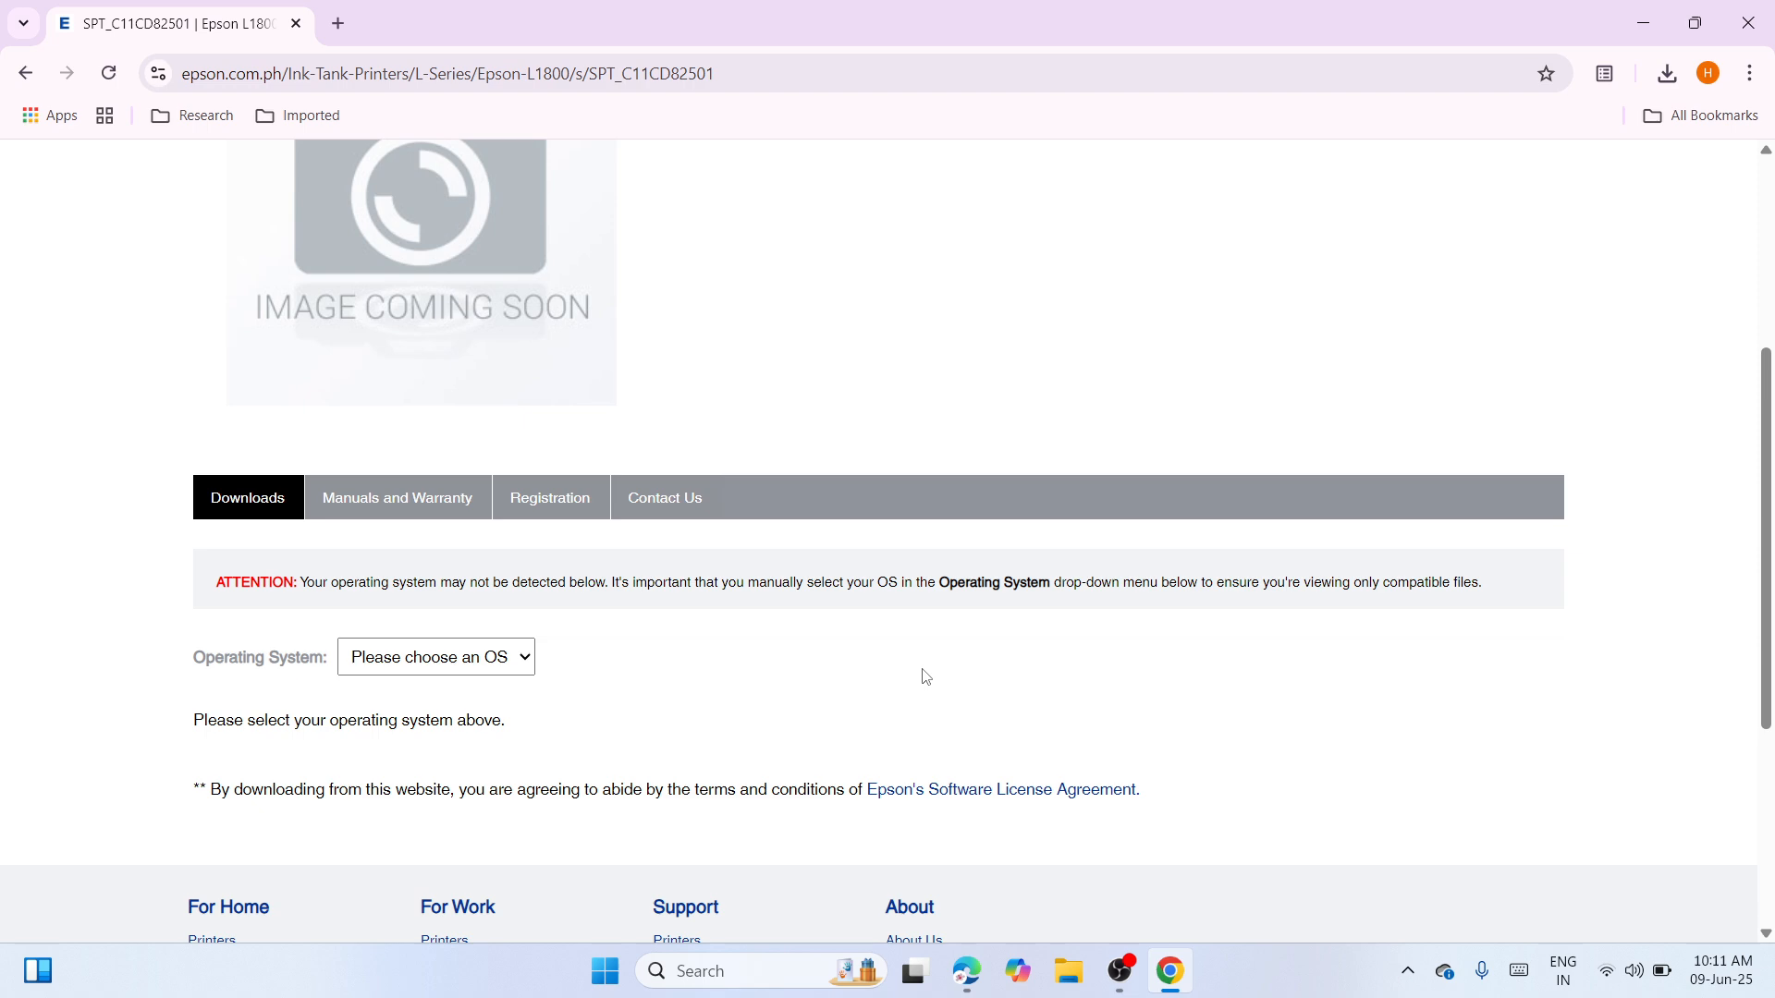
click(532, 658)
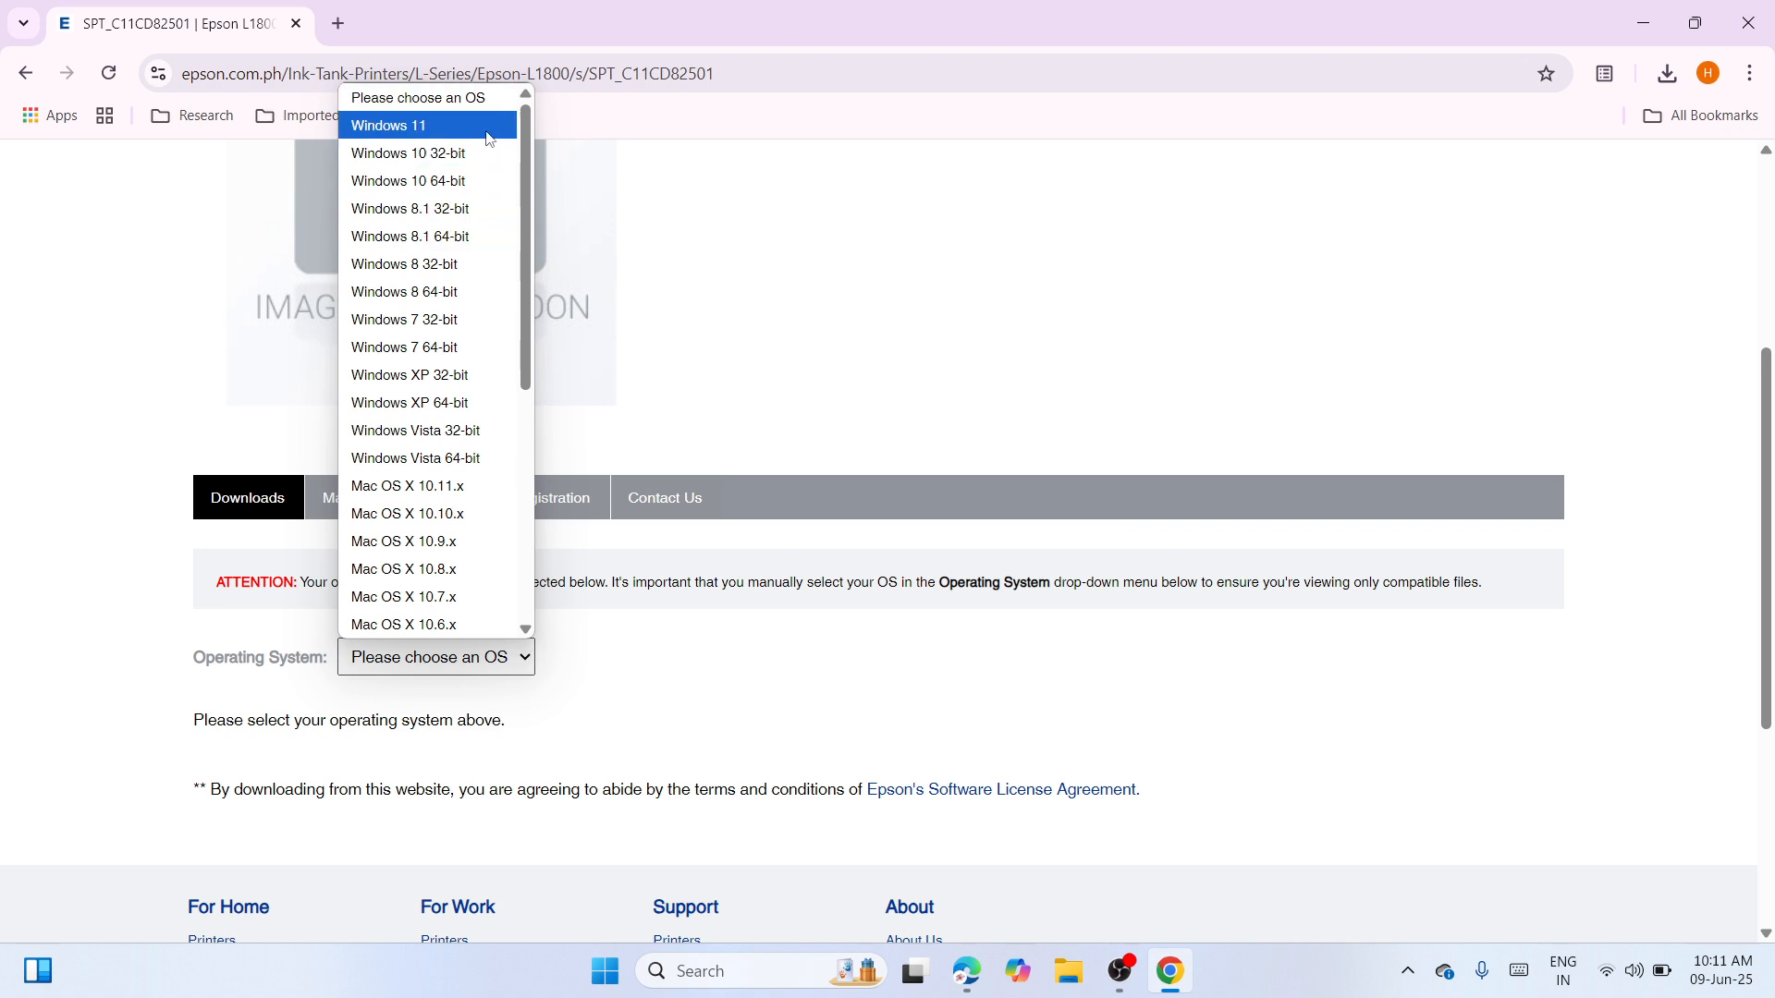
click(486, 131)
click(567, 657)
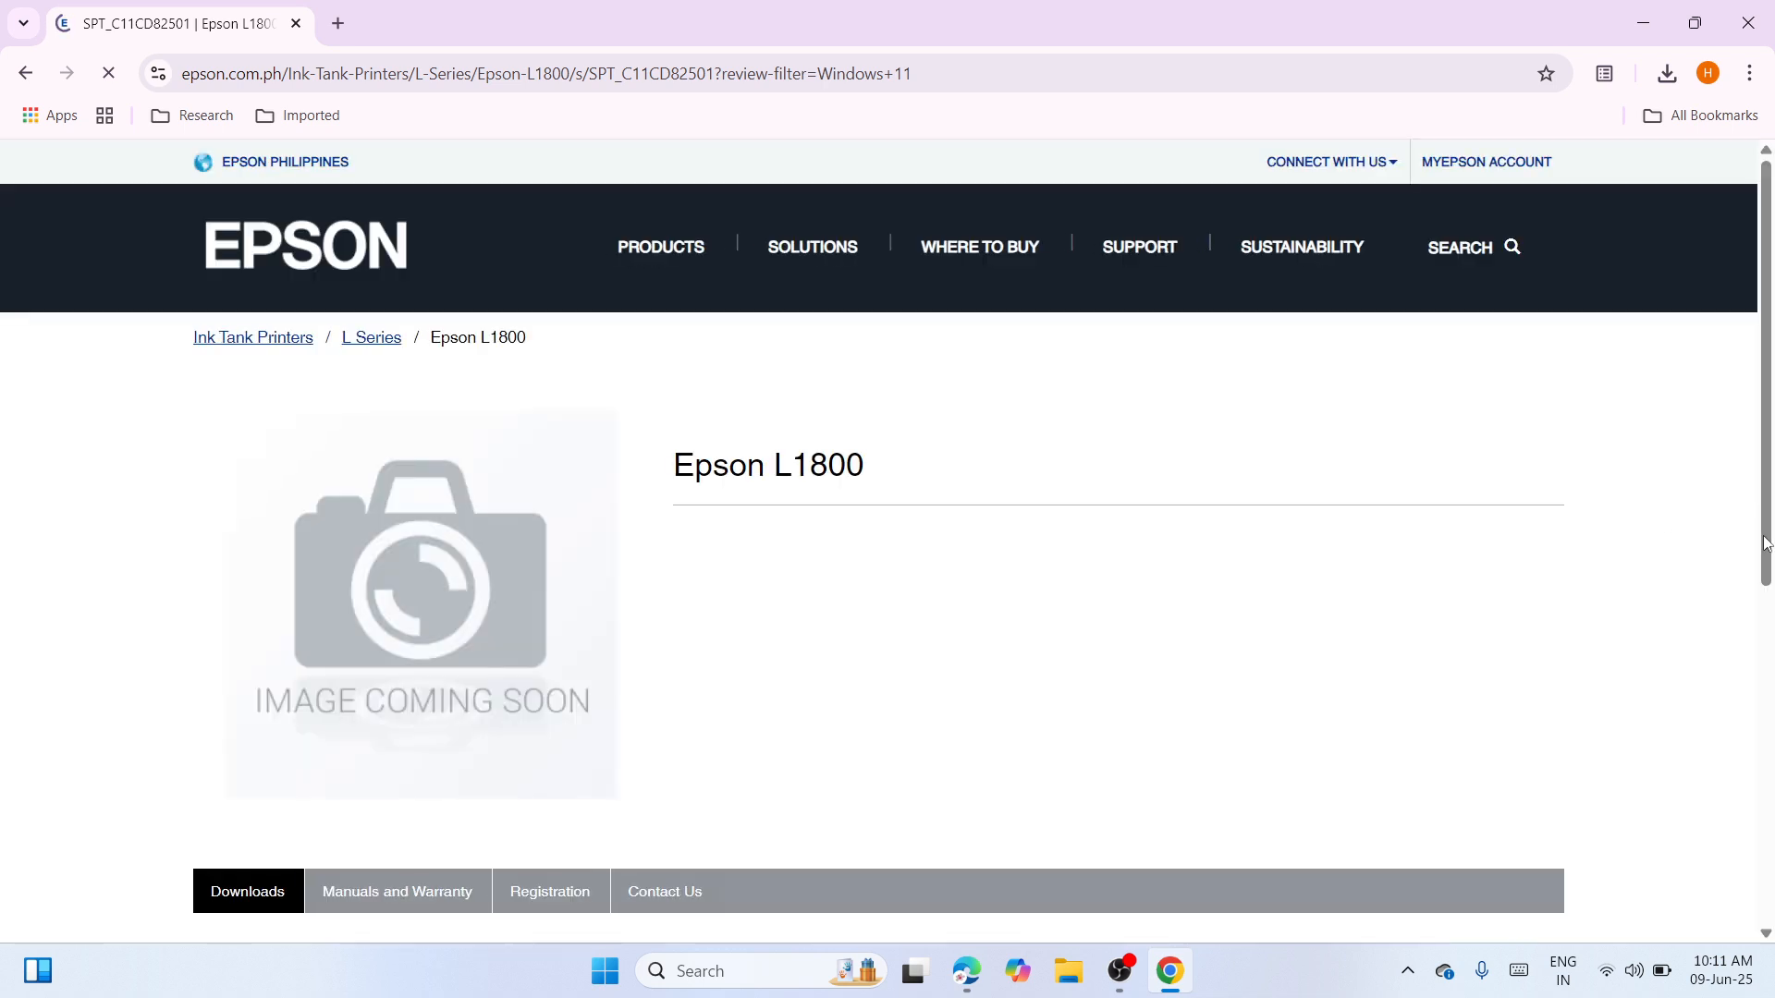
drag(1767, 499, 1773, 686)
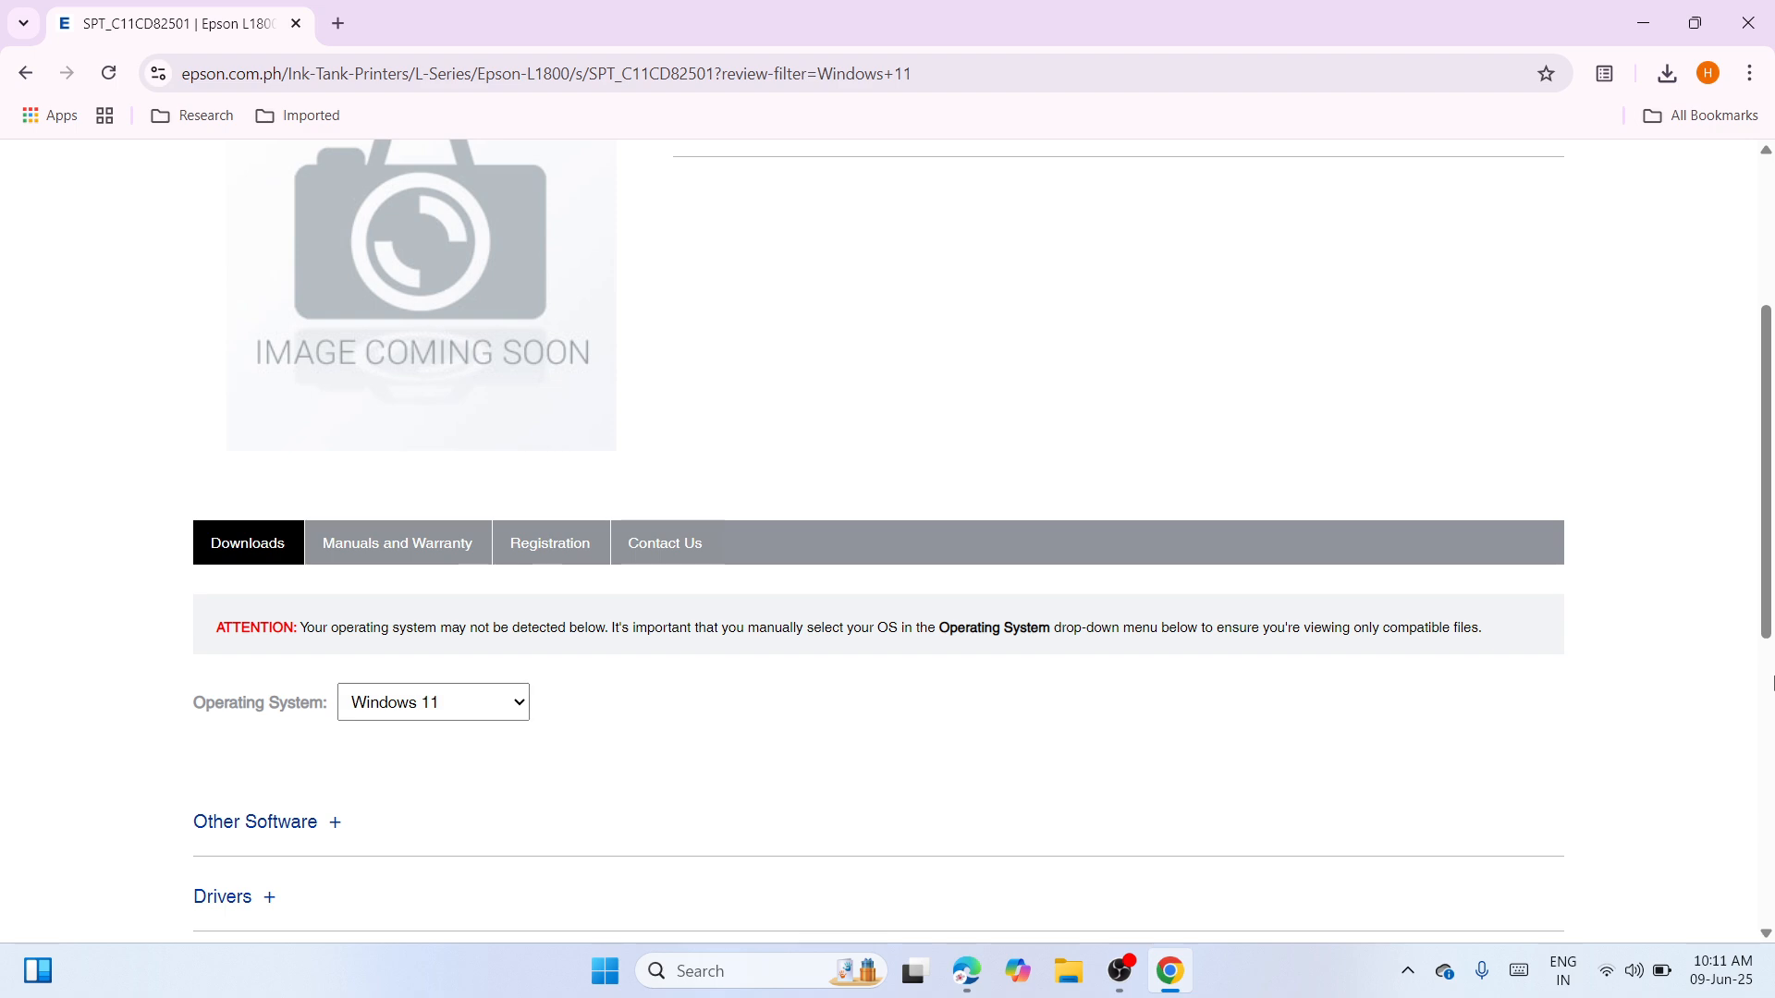
Download the Printer Driver for Win 64-bit and show L1800_x64_21201UsHomeExportAsiaML in its folder
scroll(1770, 608, down, 3)
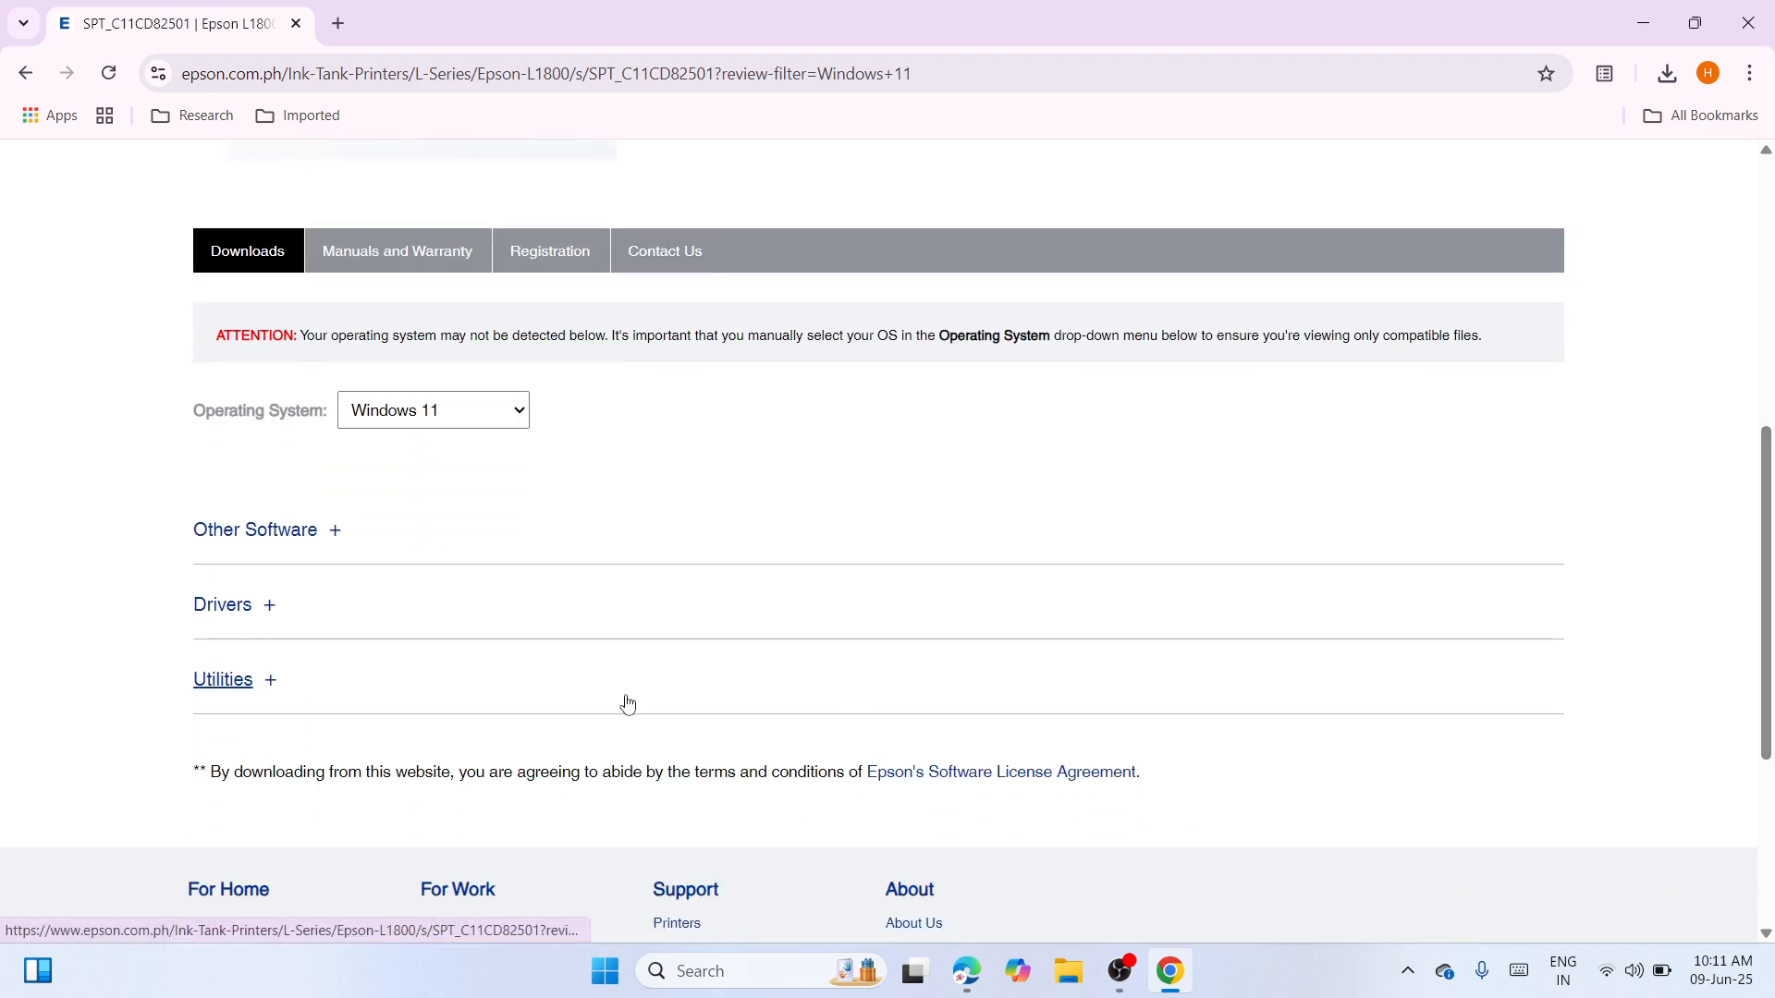
click(230, 617)
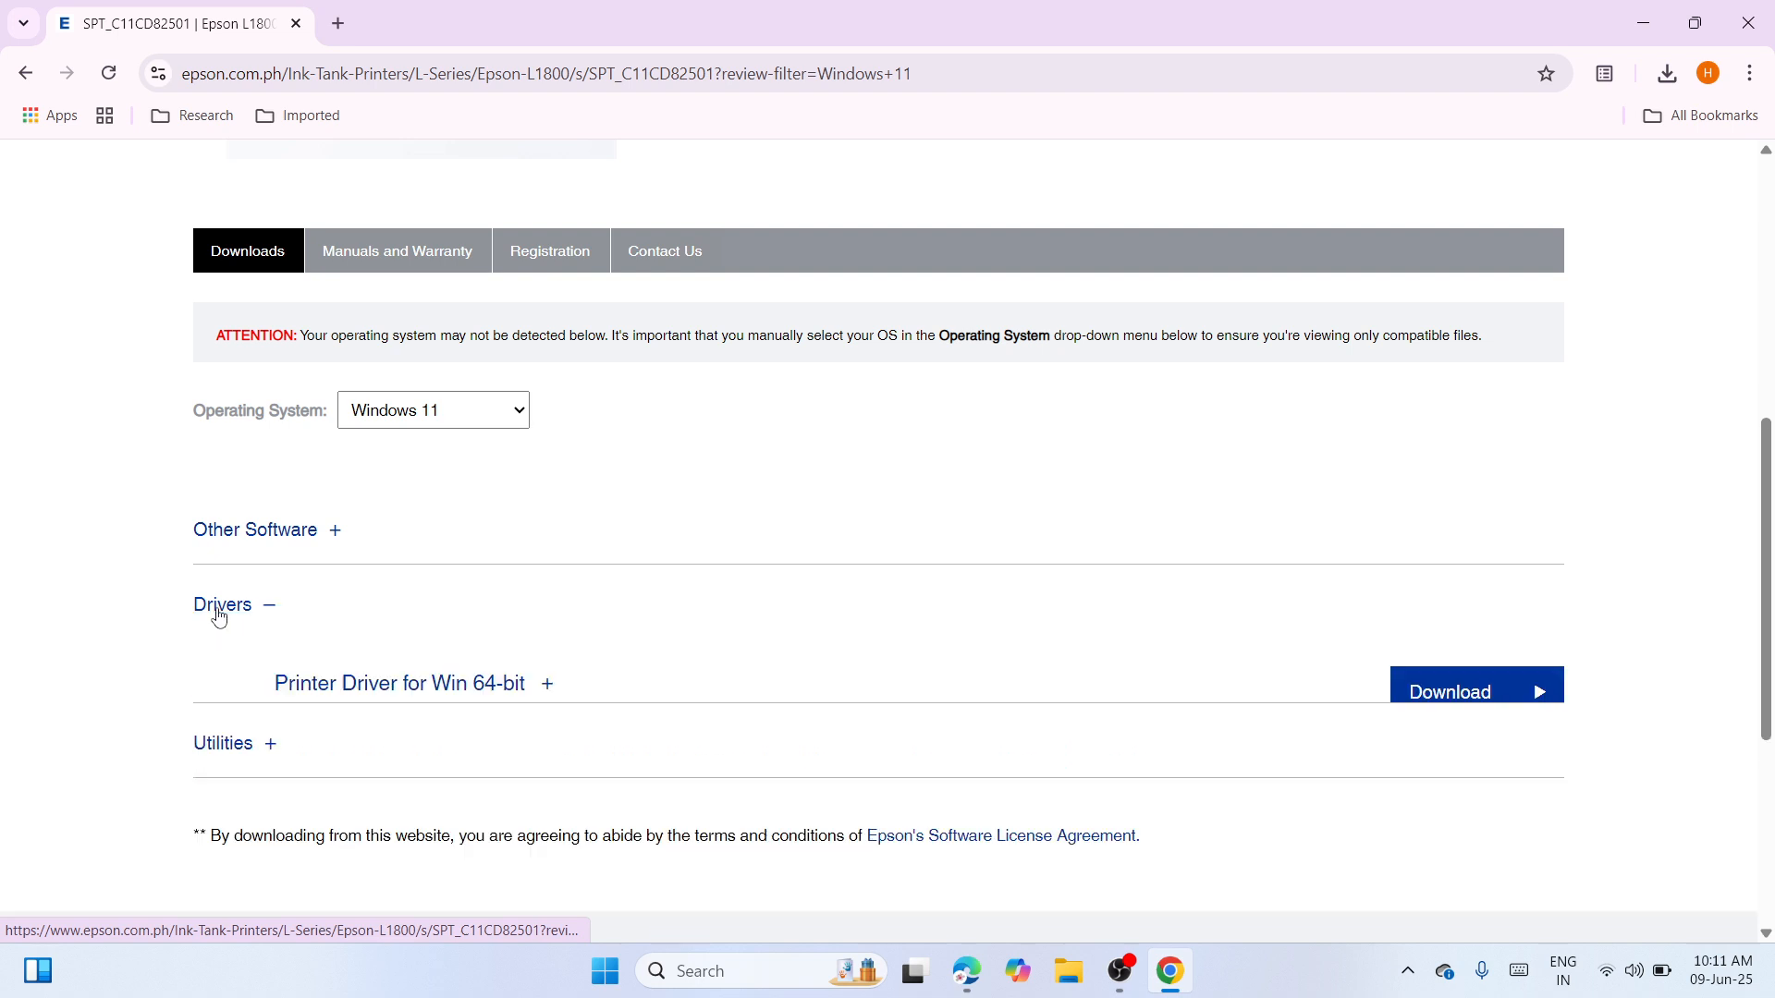
click(1499, 691)
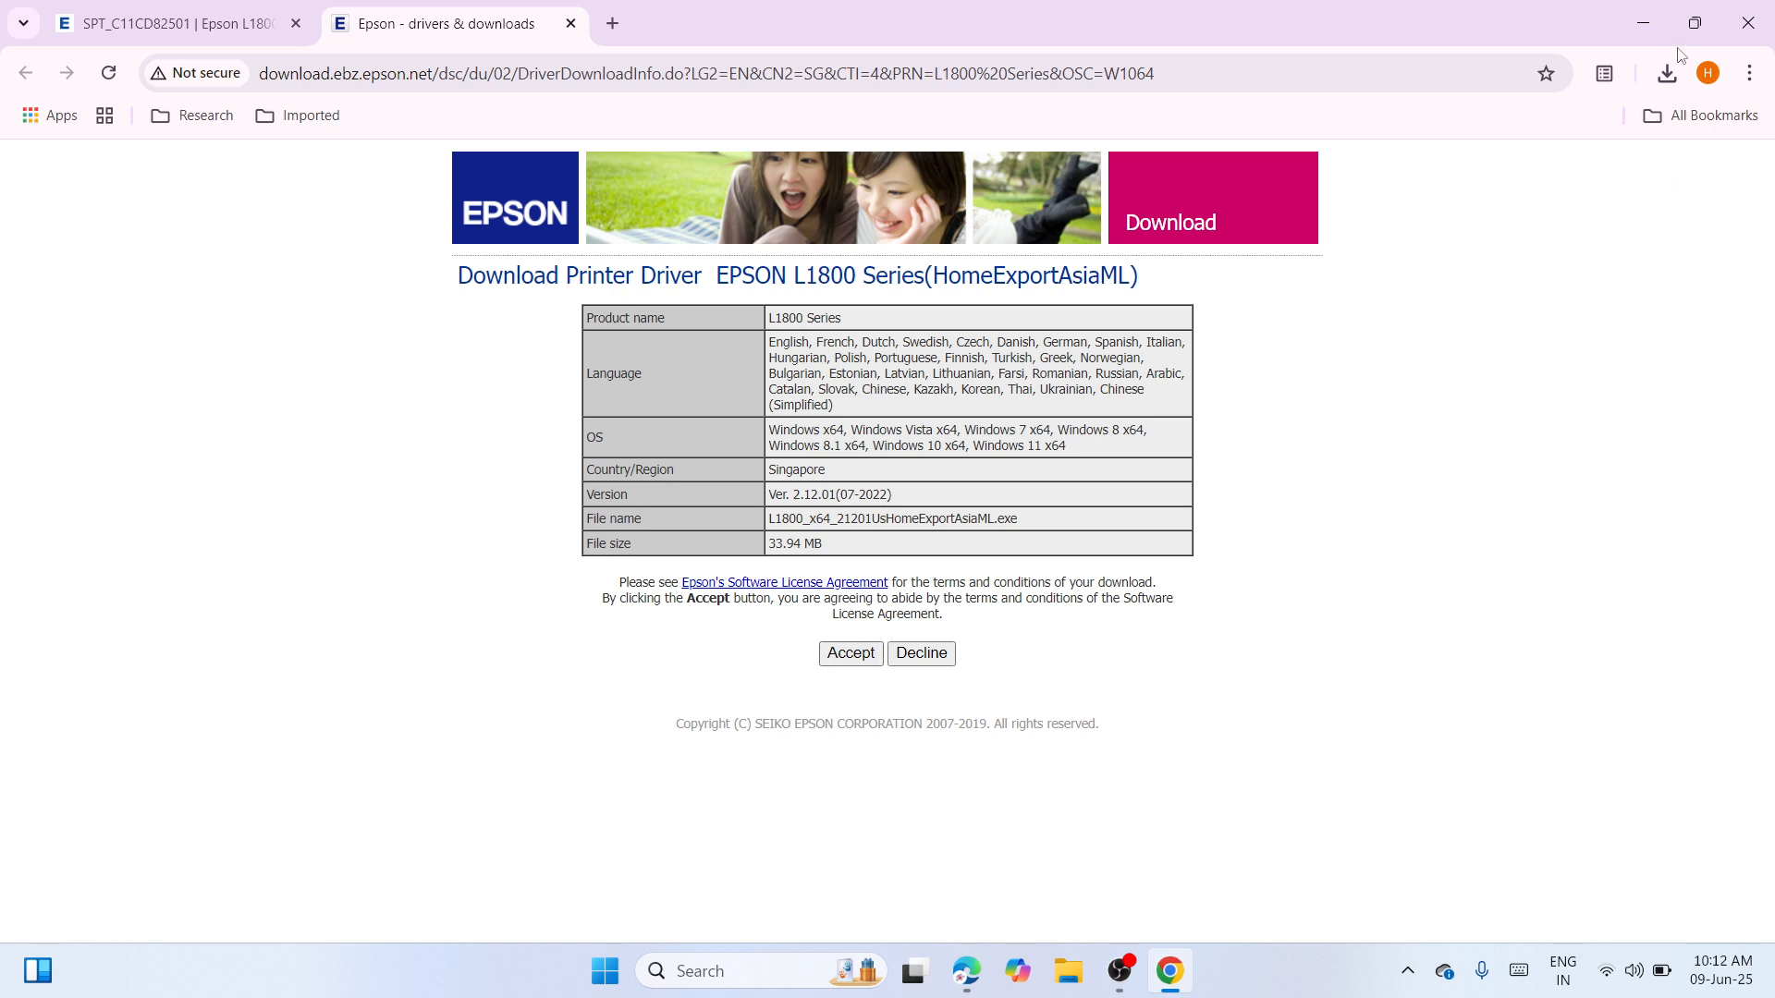
click(1670, 74)
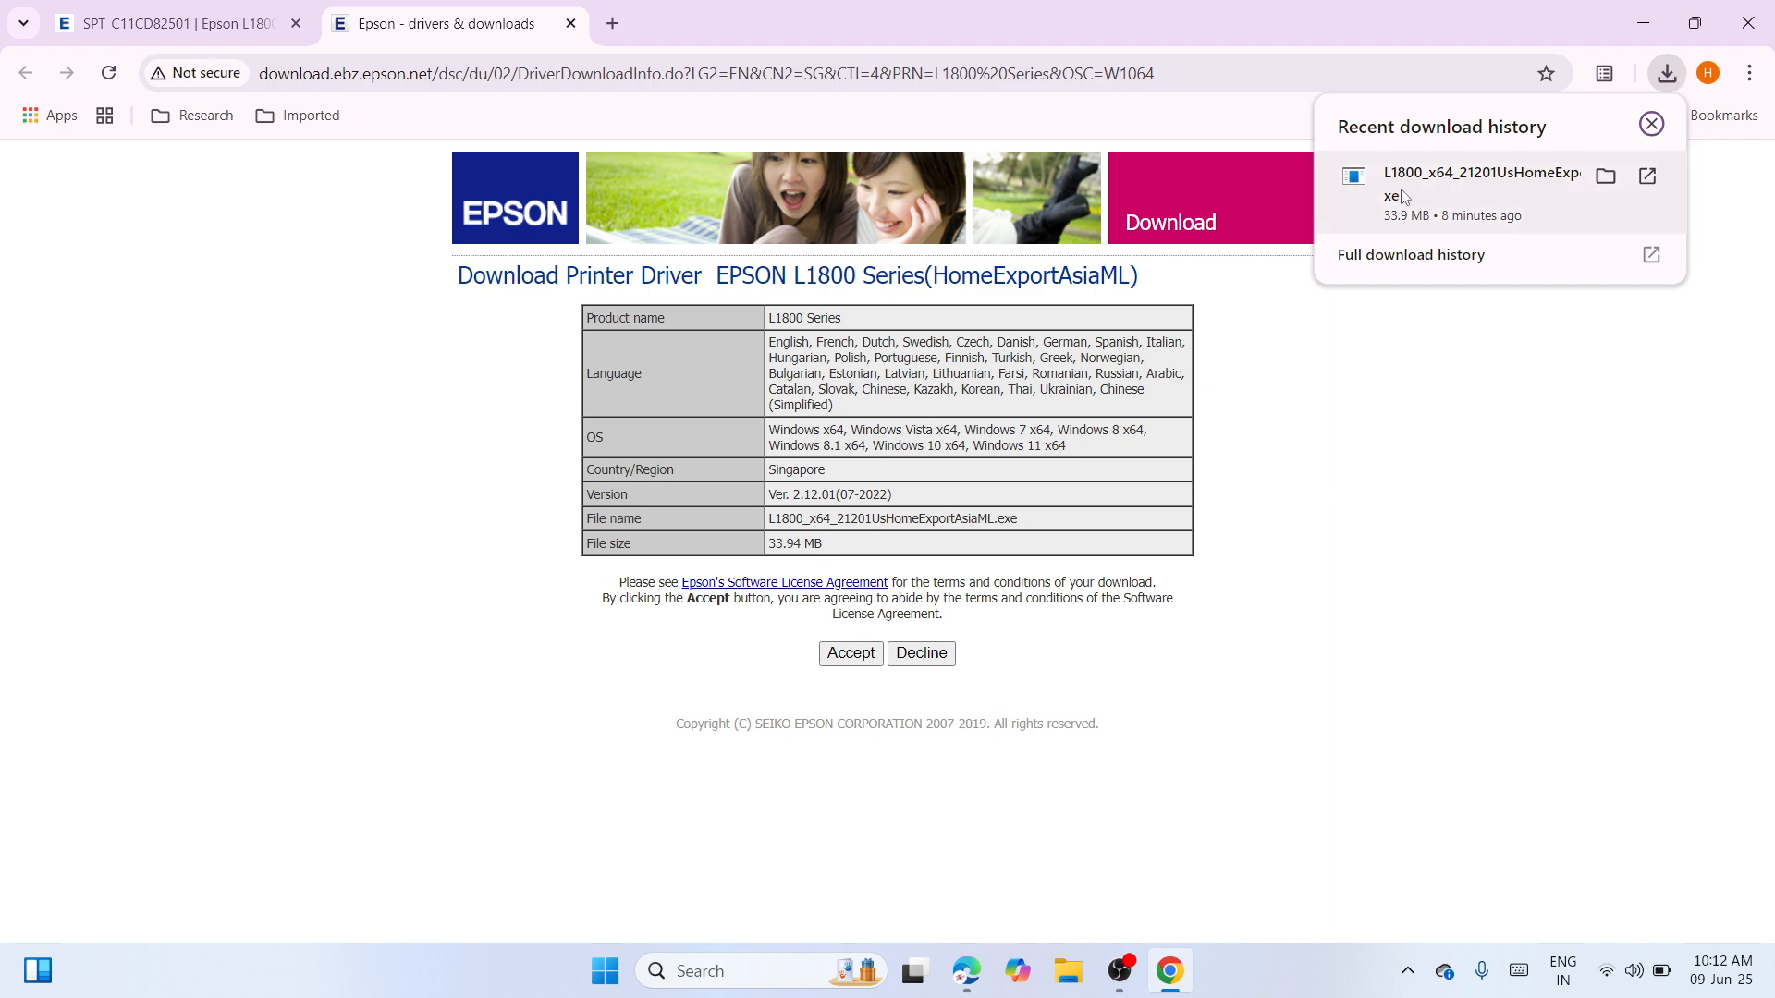
click(1606, 175)
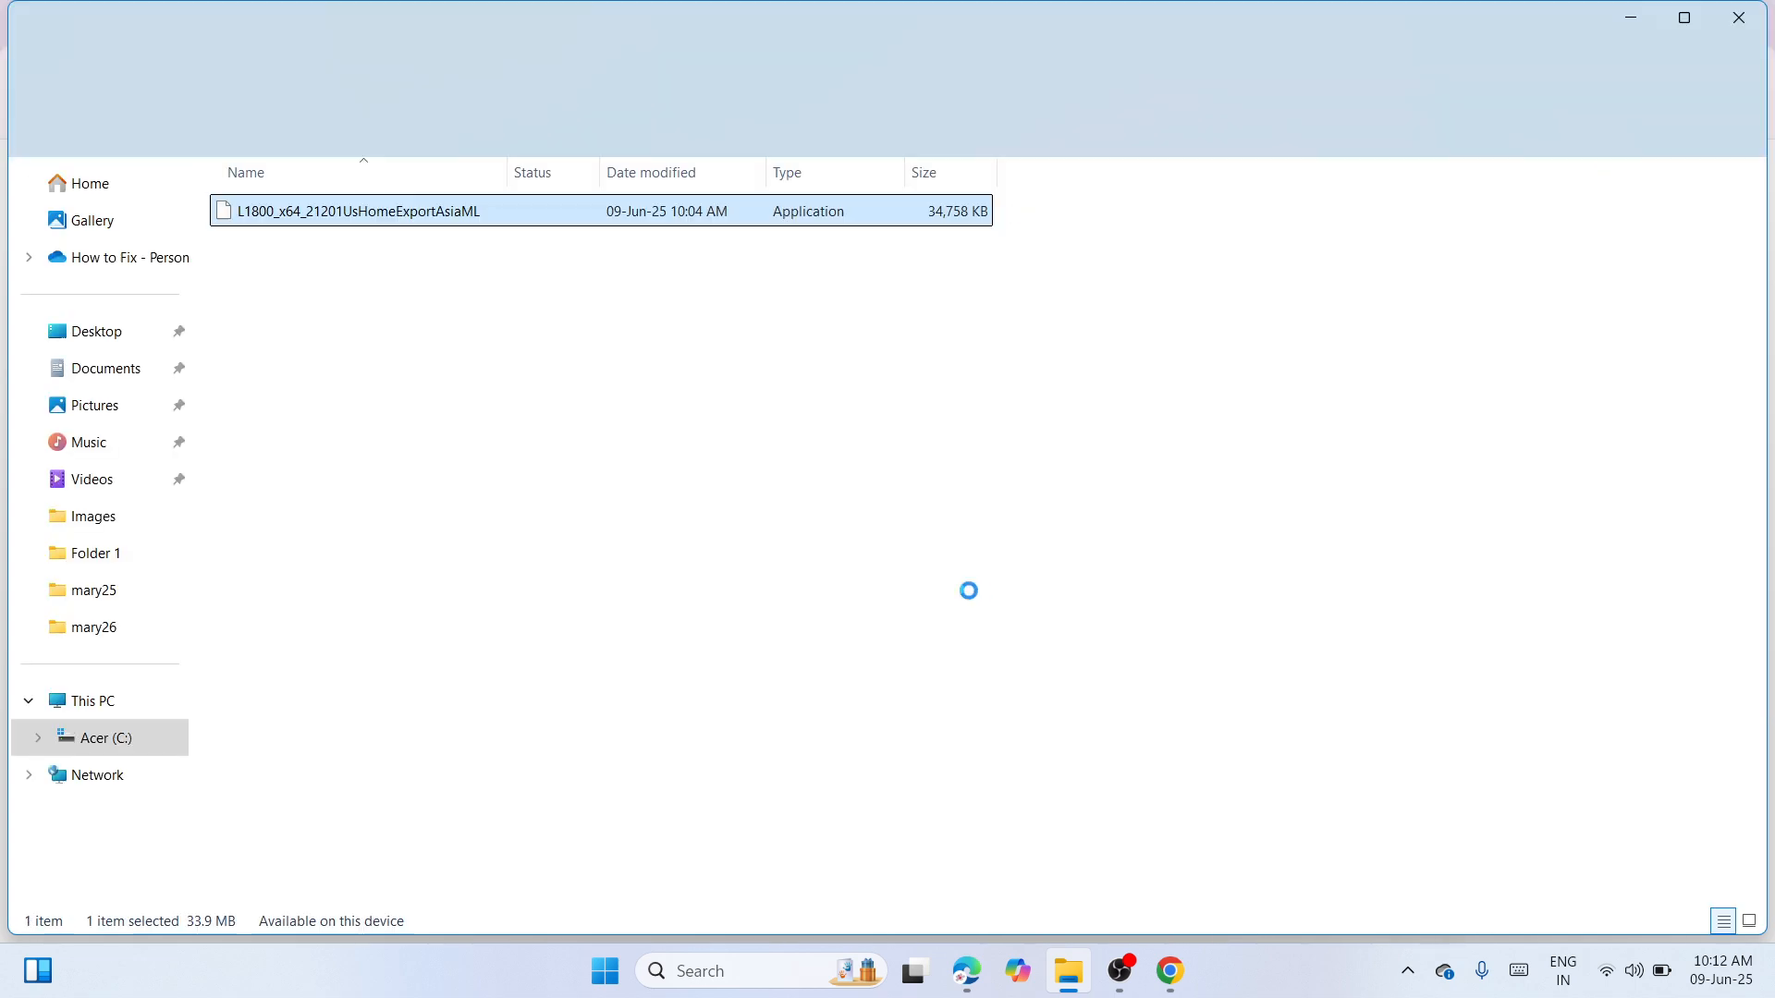
Cut the driver file, then close File Explorer and Chrome
right_click(657, 216)
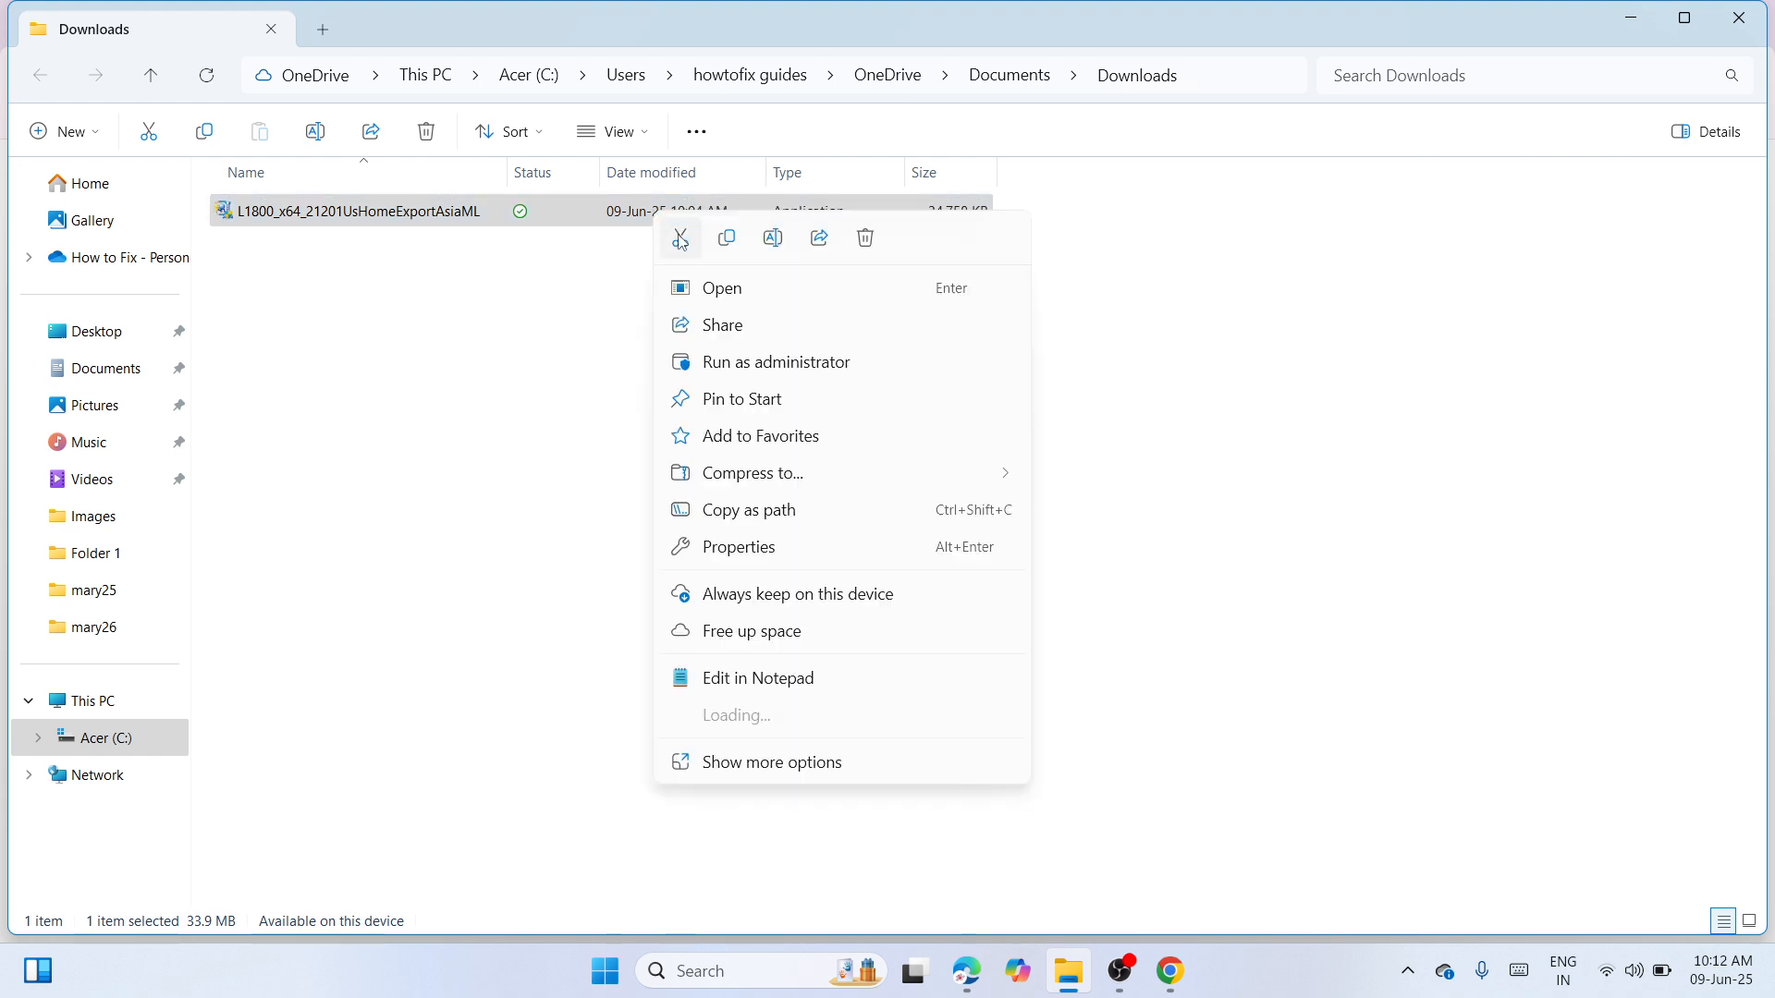
click(682, 238)
click(798, 481)
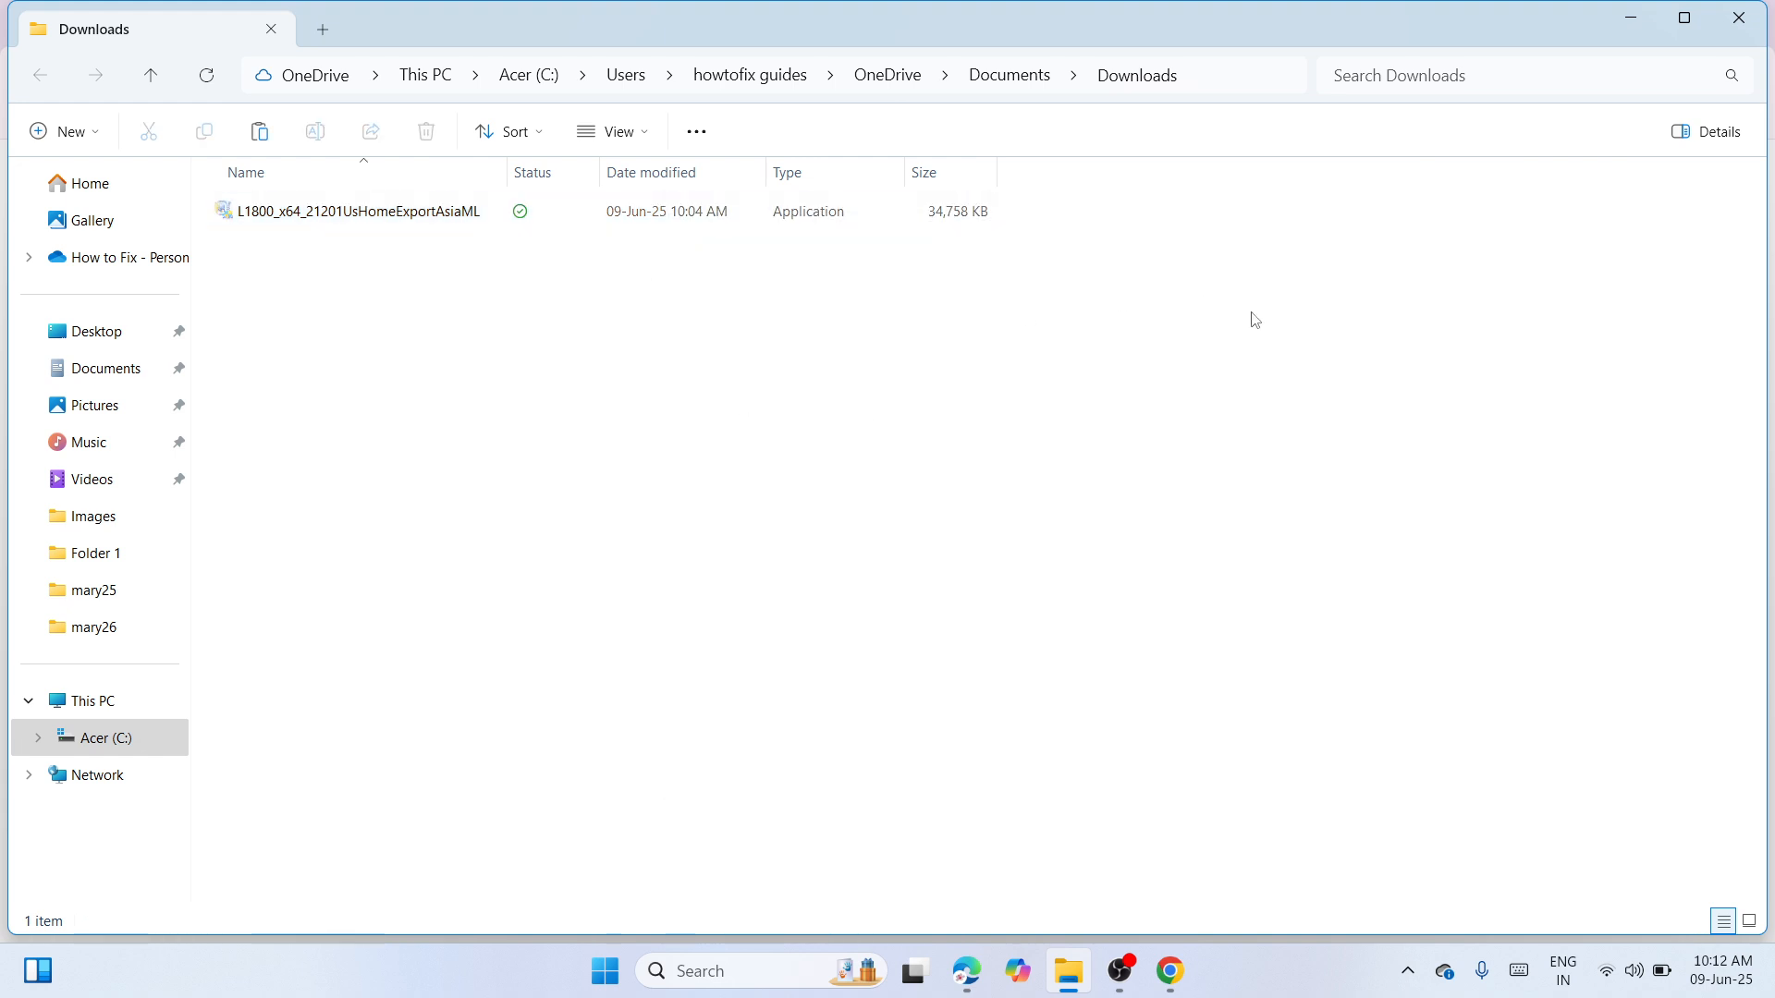
click(1737, 20)
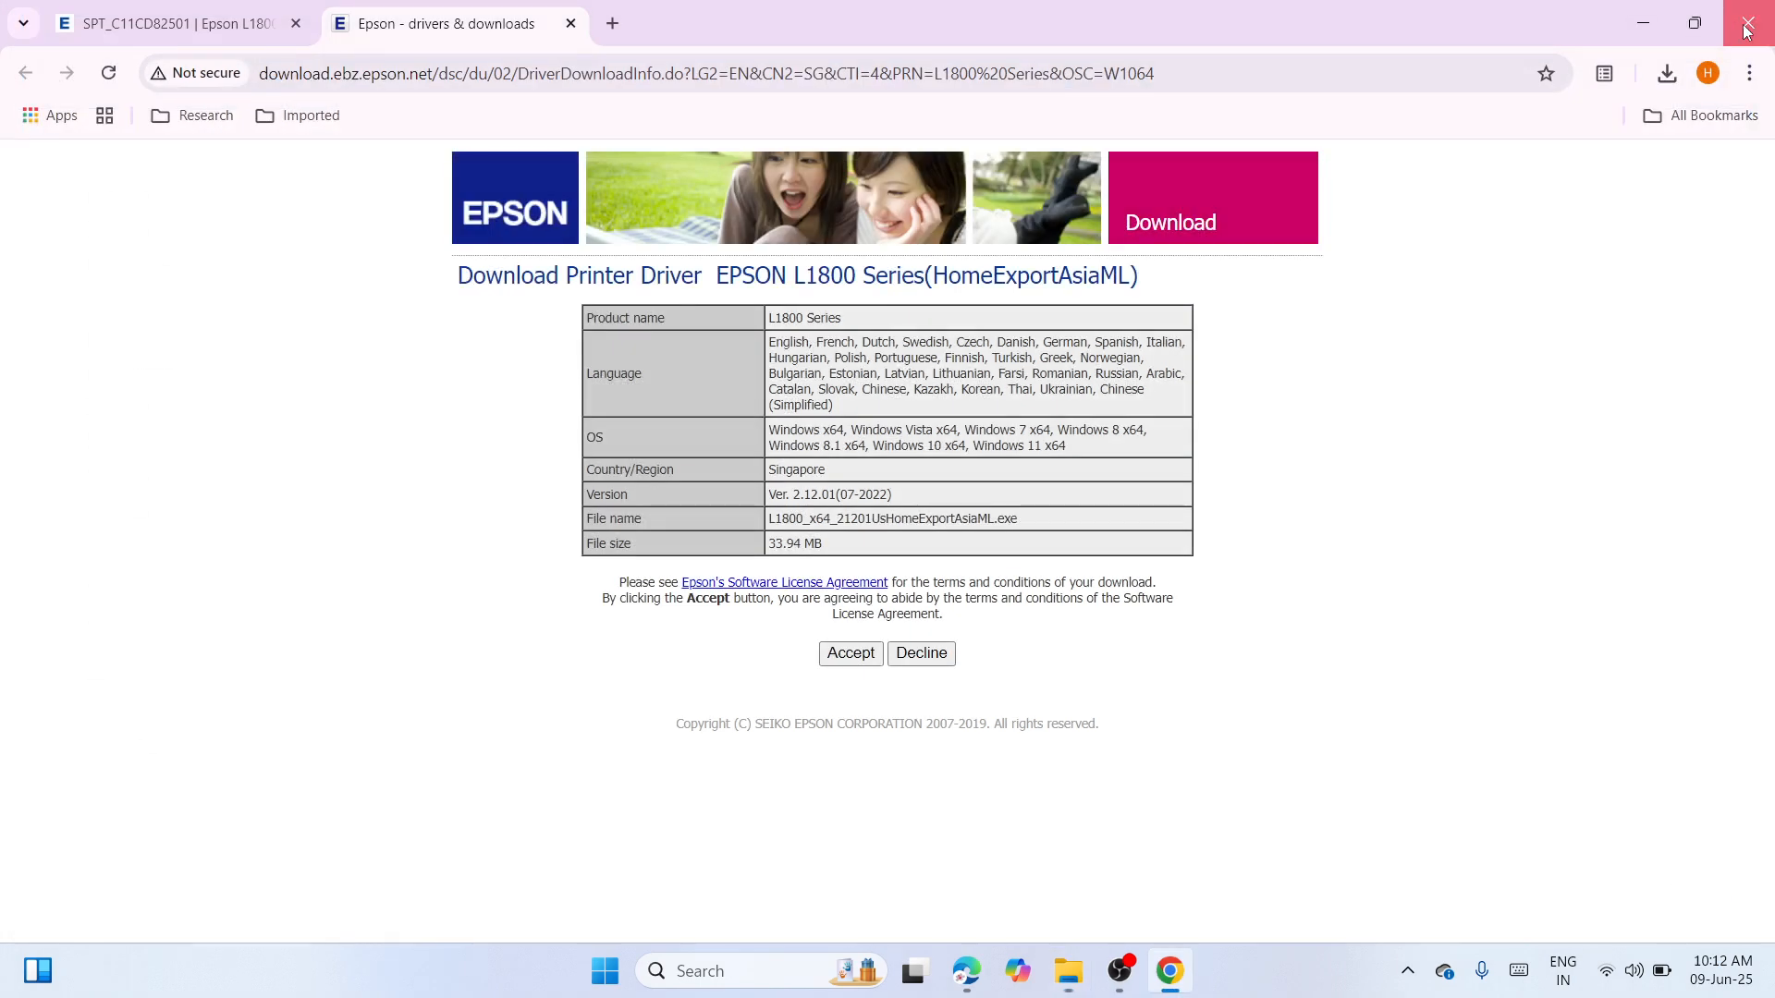
click(1745, 27)
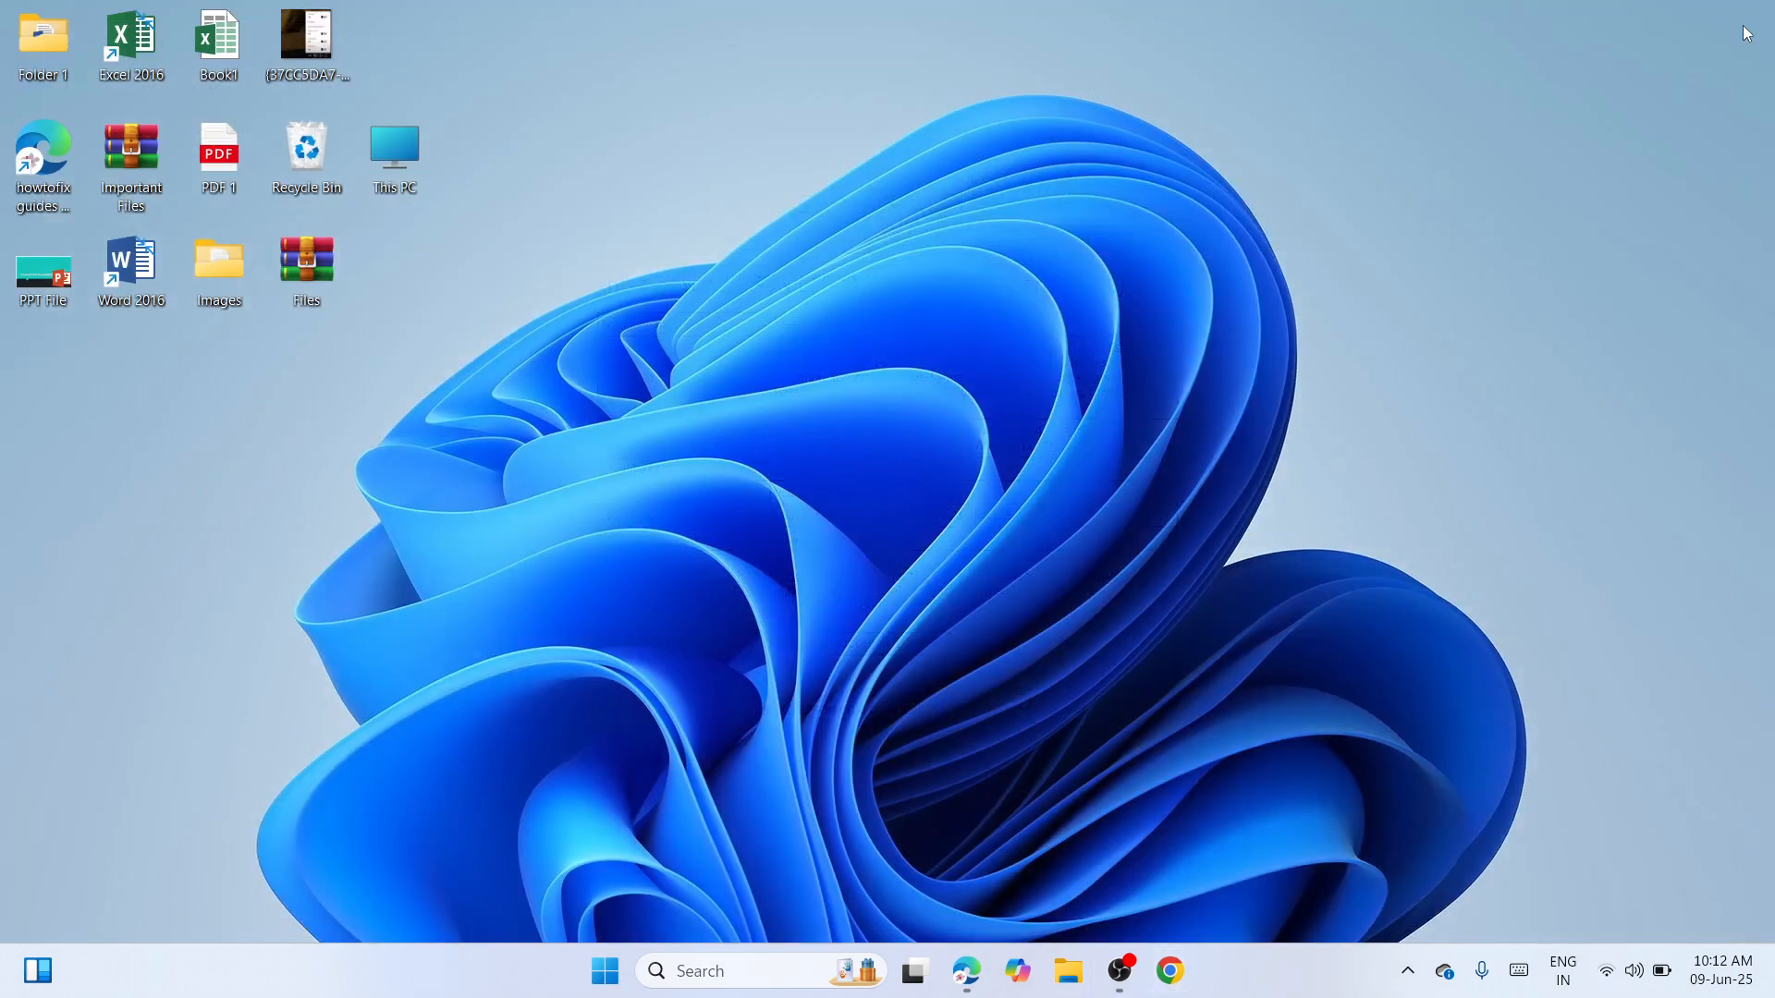
Paste the installer onto the desktop and move it to the centre
right_click(613, 409)
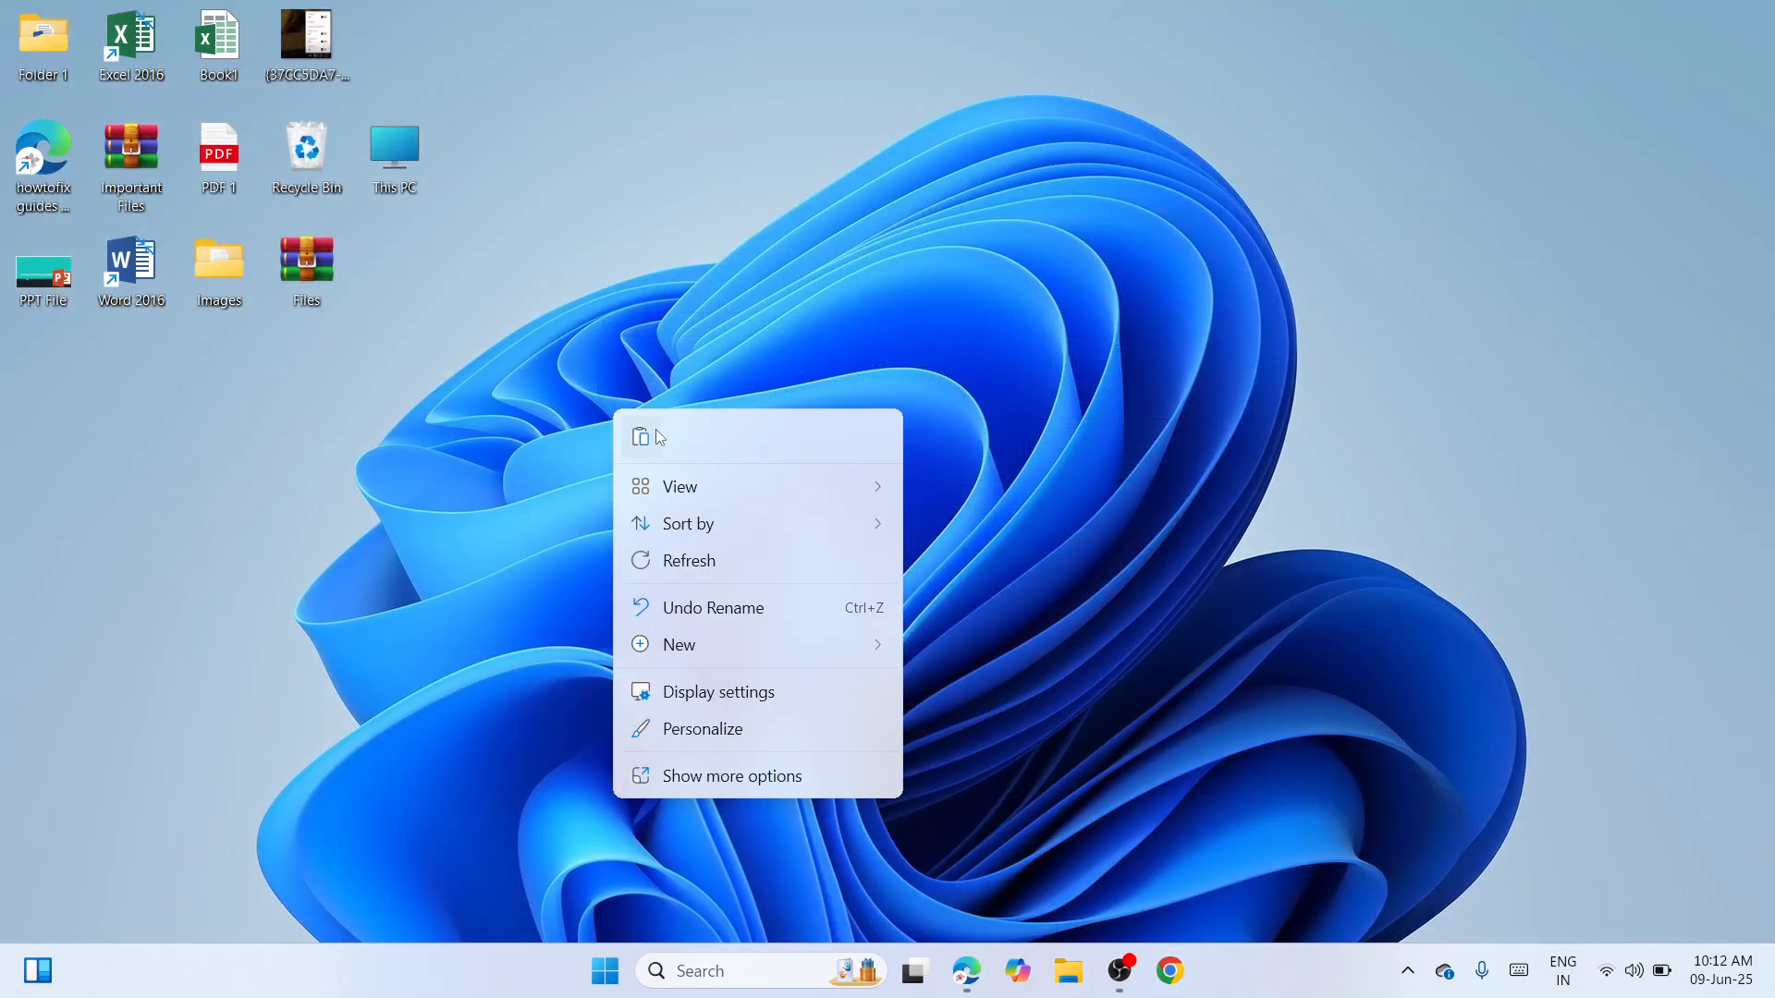
key(Escape)
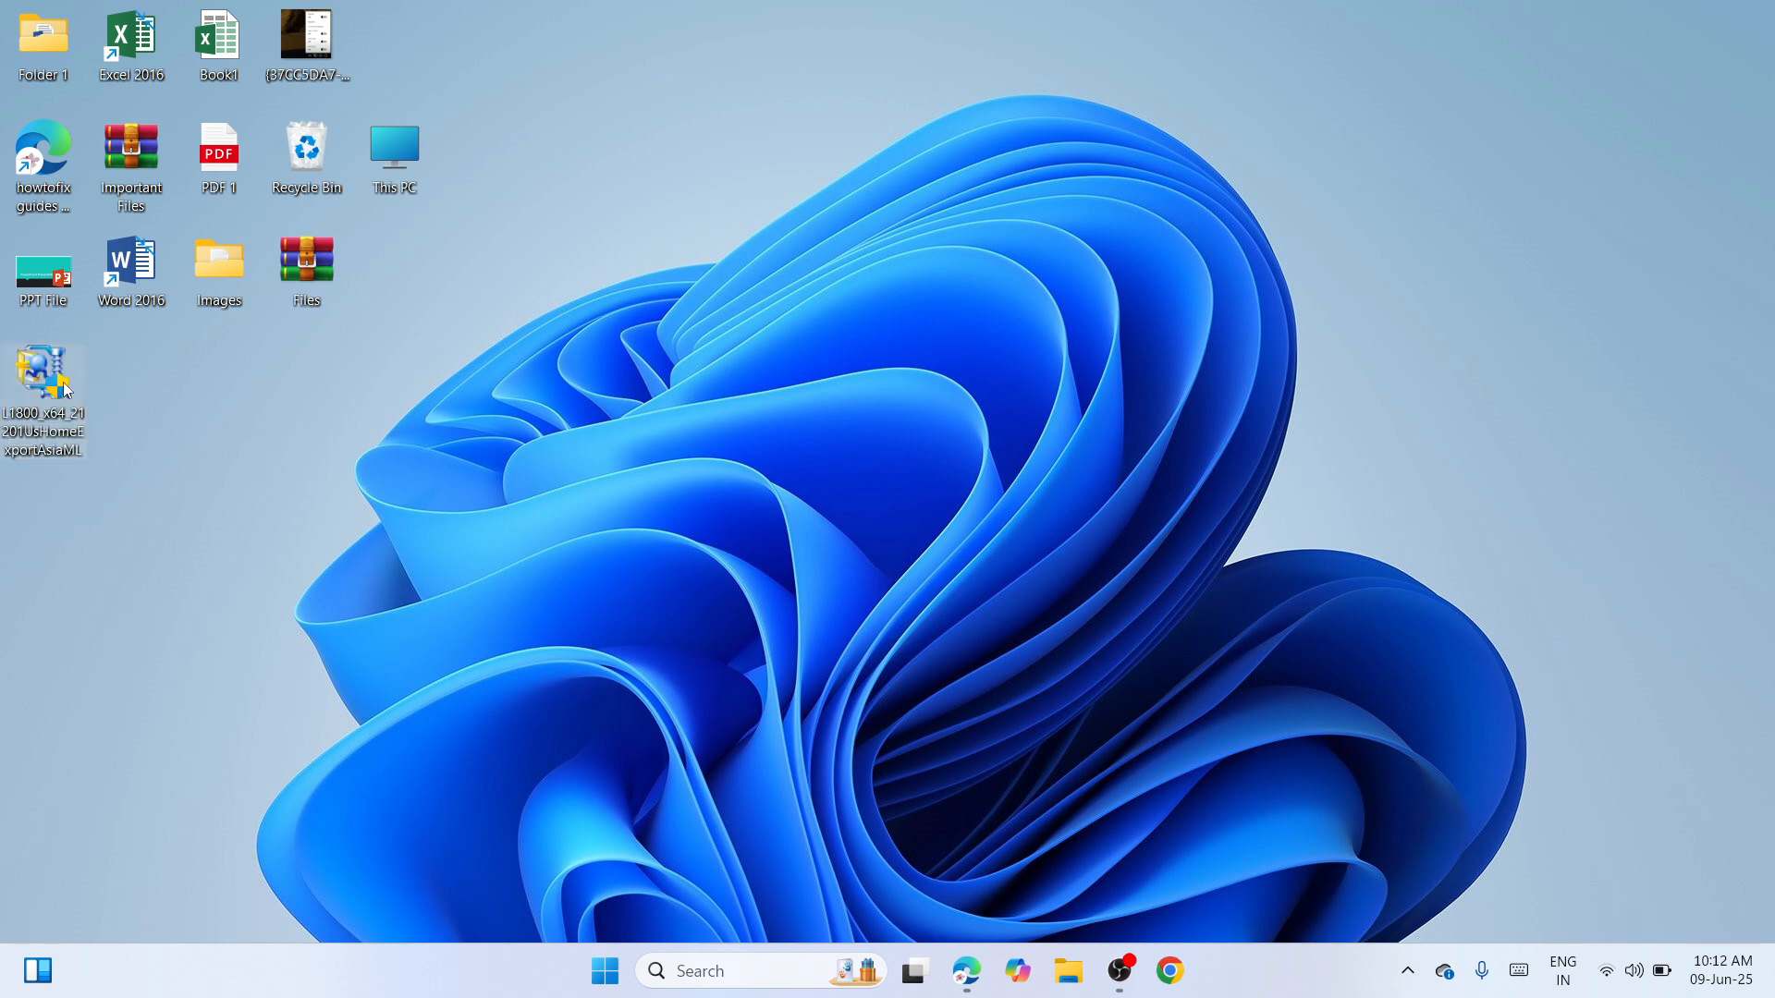
drag(72, 386, 774, 274)
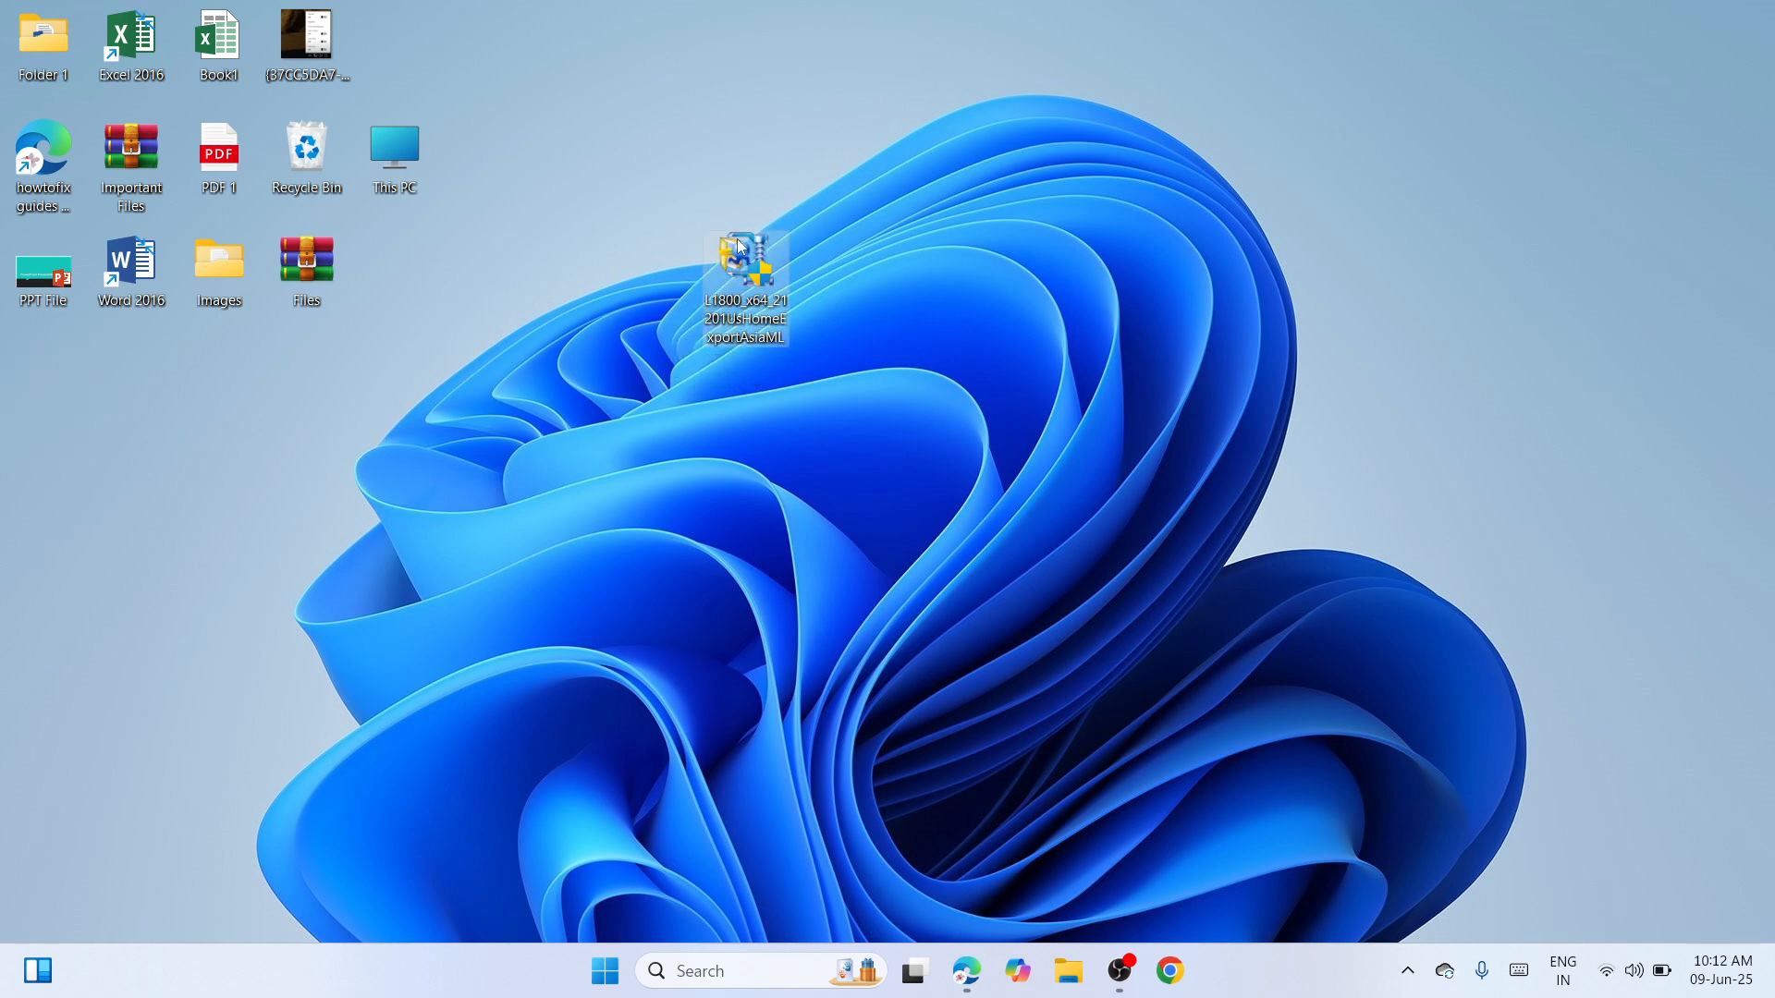
Extract the installer with WinRAR to L1800_x64_21201UsHomeExportAsiaML and place that folder beside it
mouse_move(749, 251)
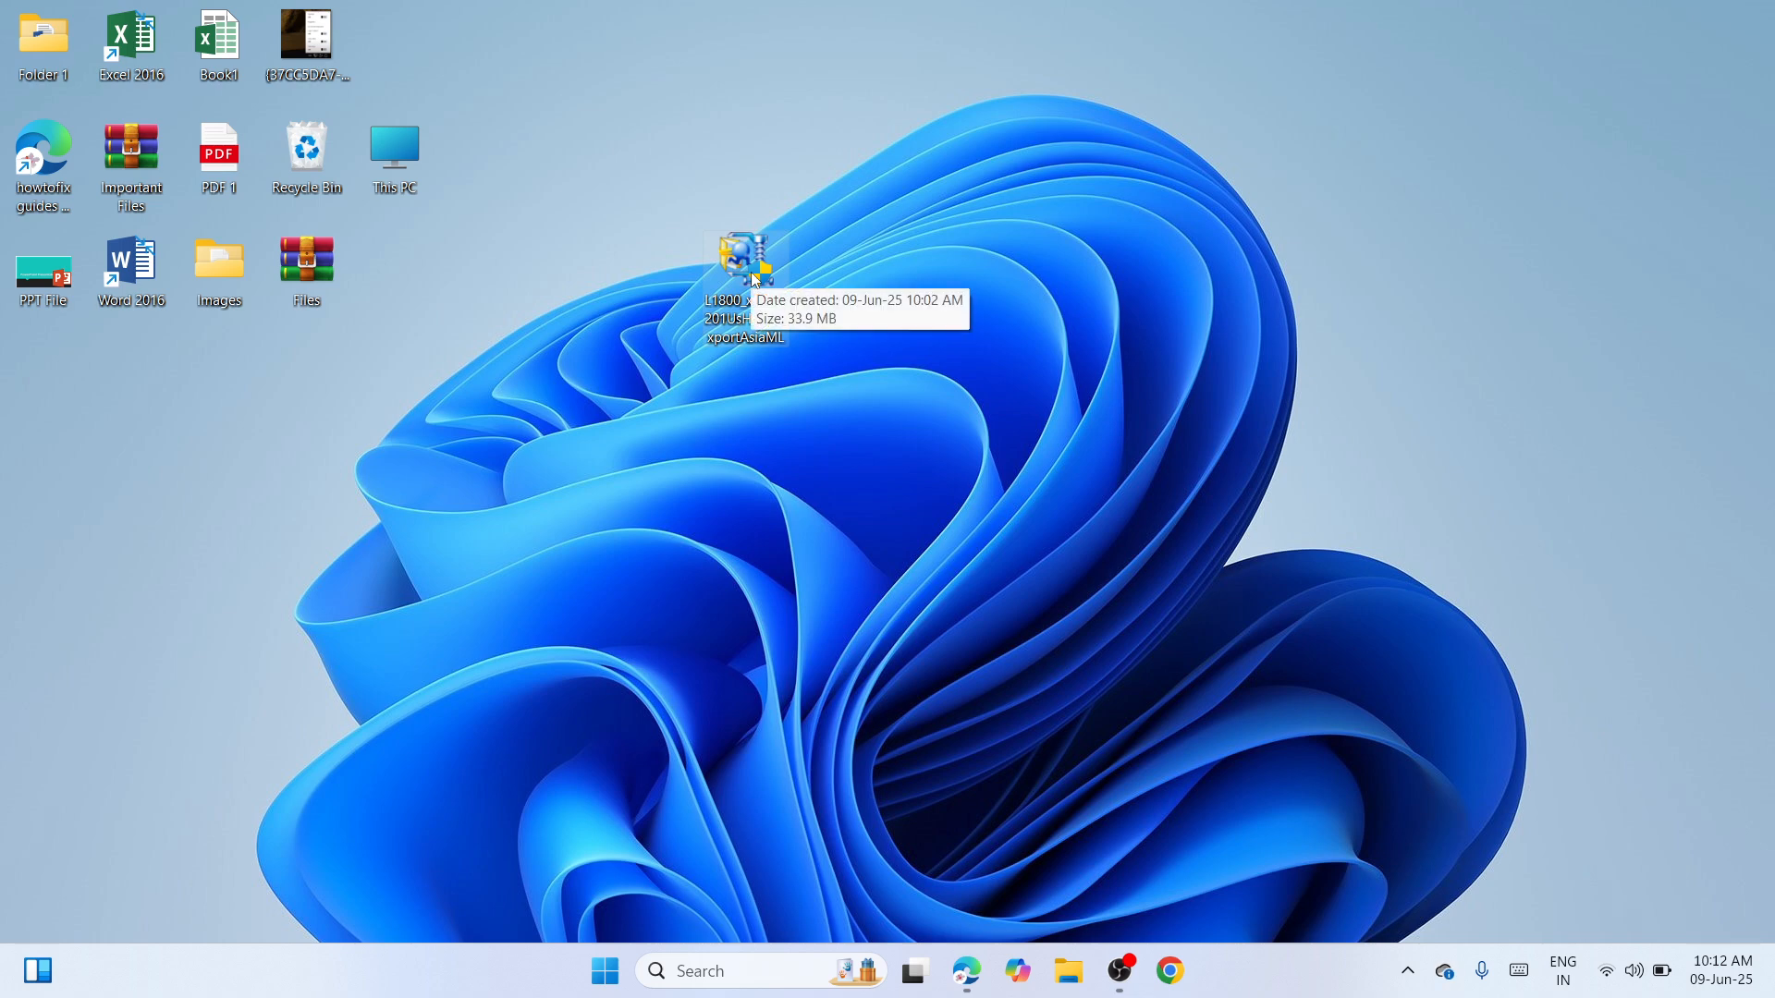
right_click(749, 249)
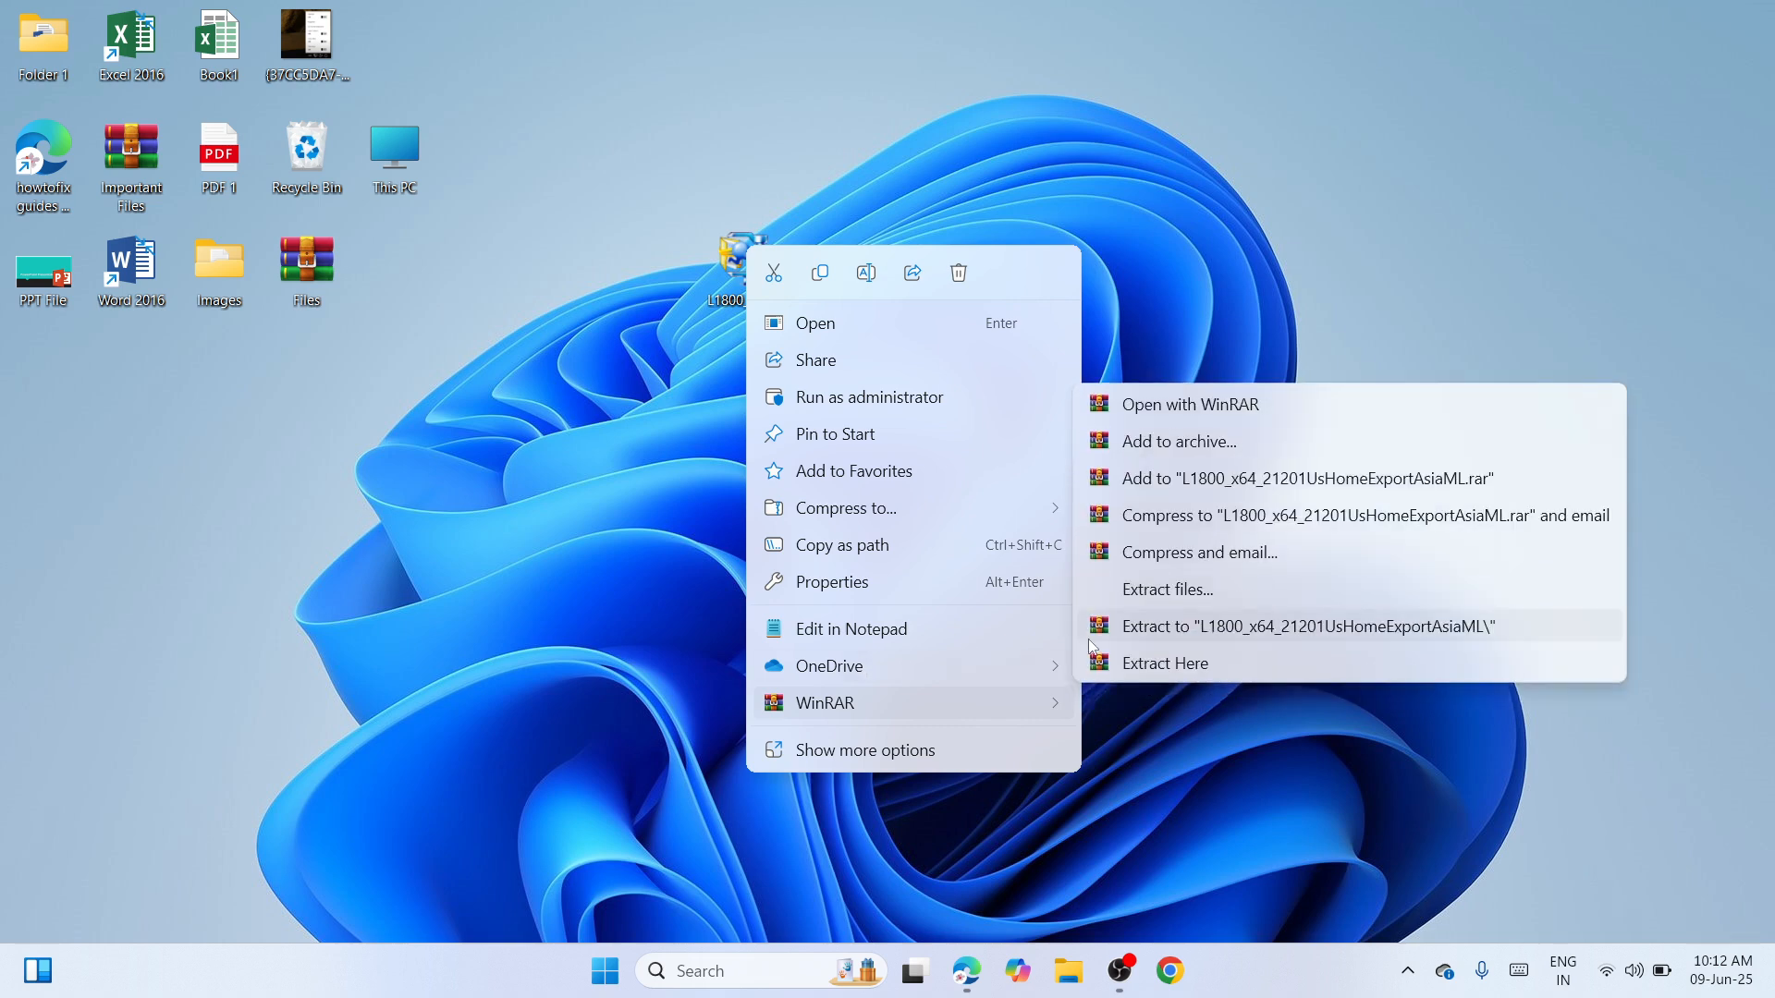
click(1200, 629)
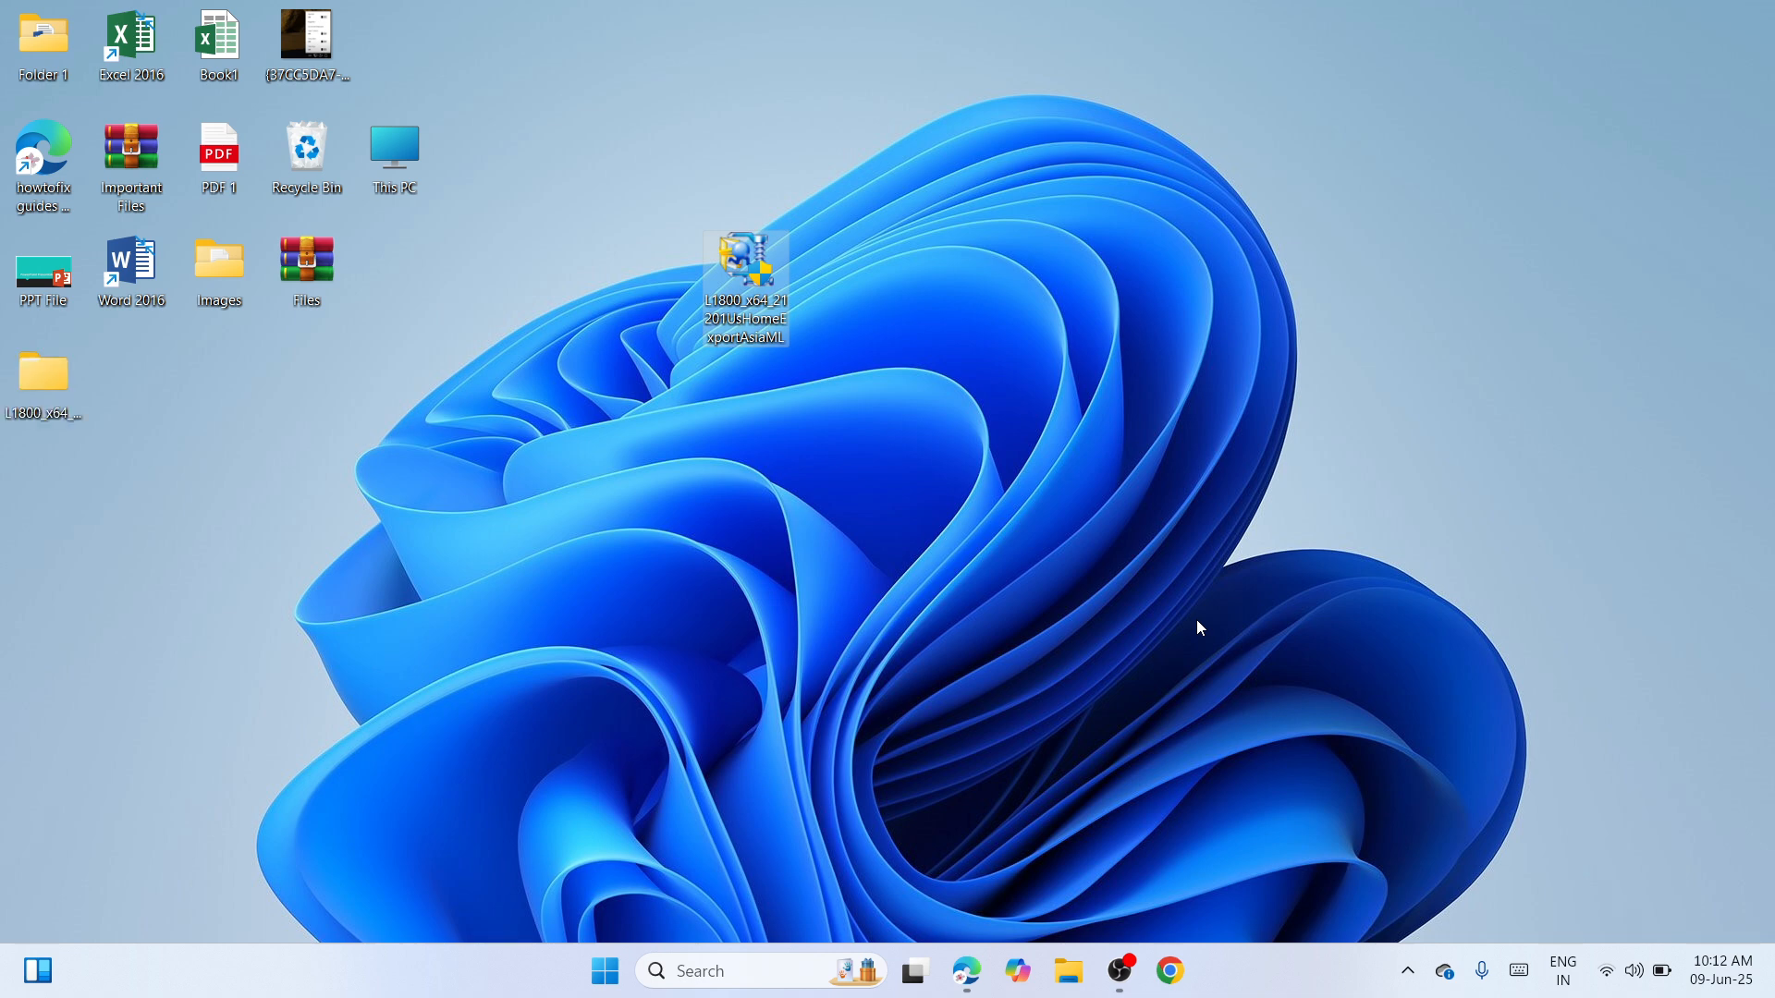
drag(37, 364, 618, 222)
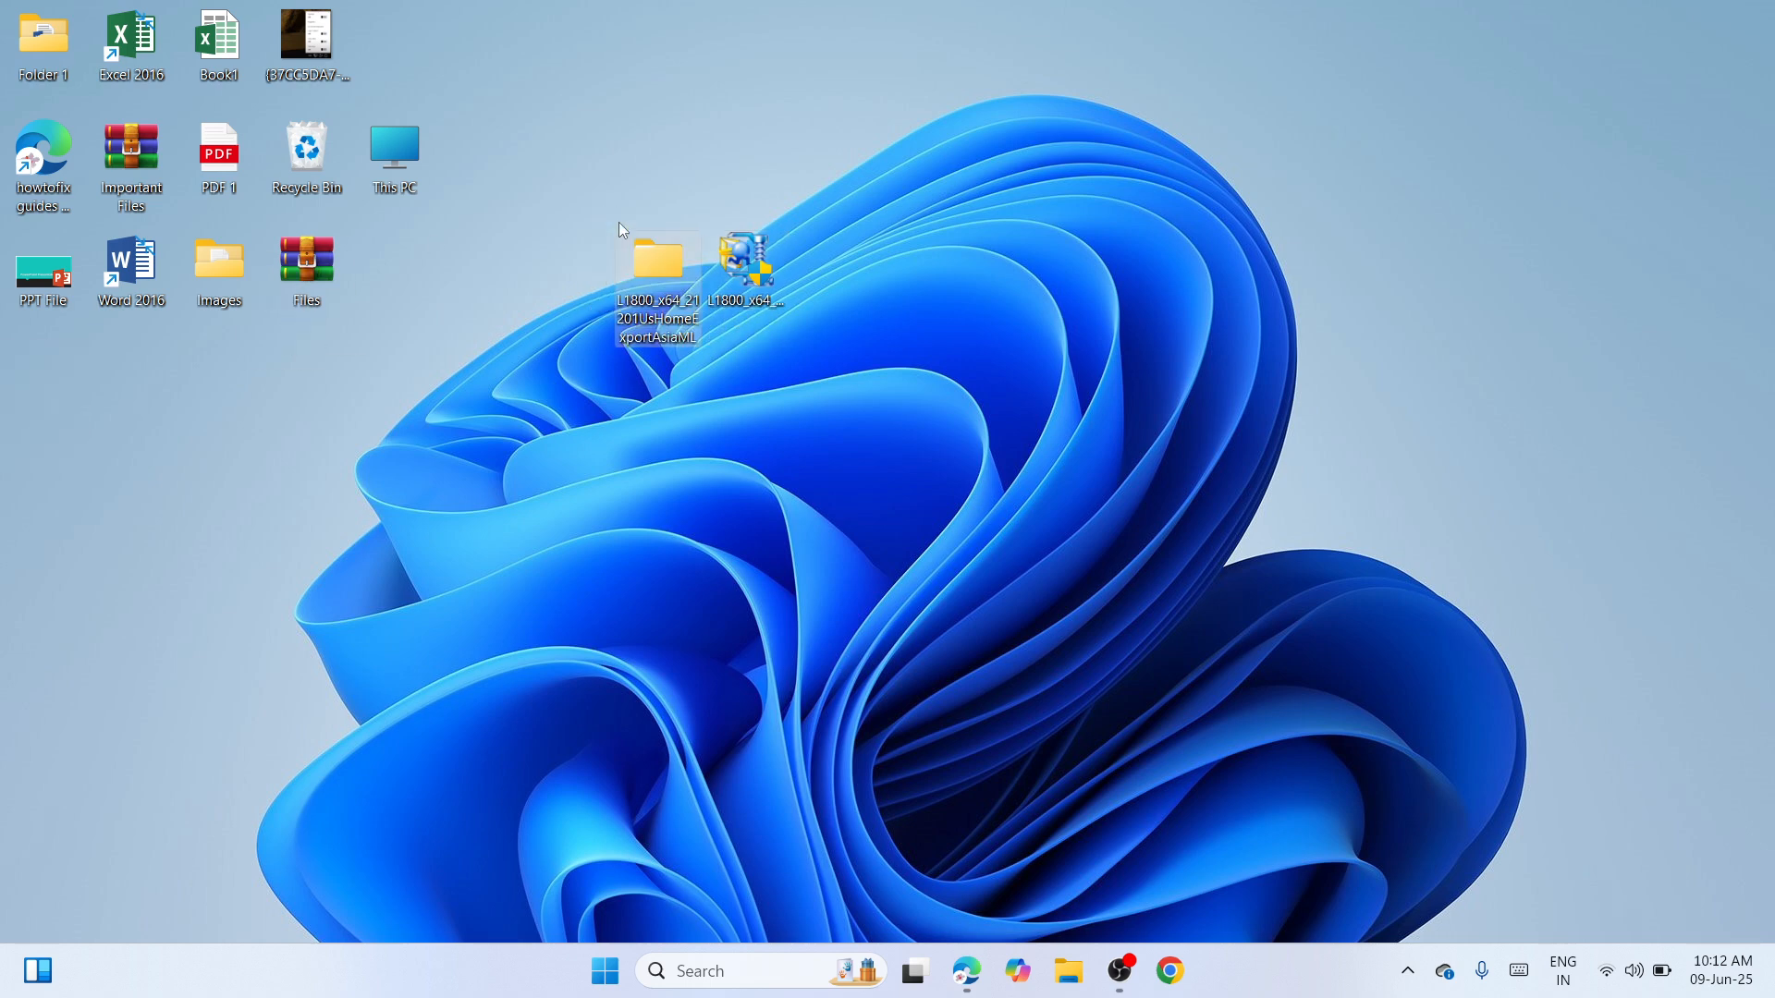
click(784, 422)
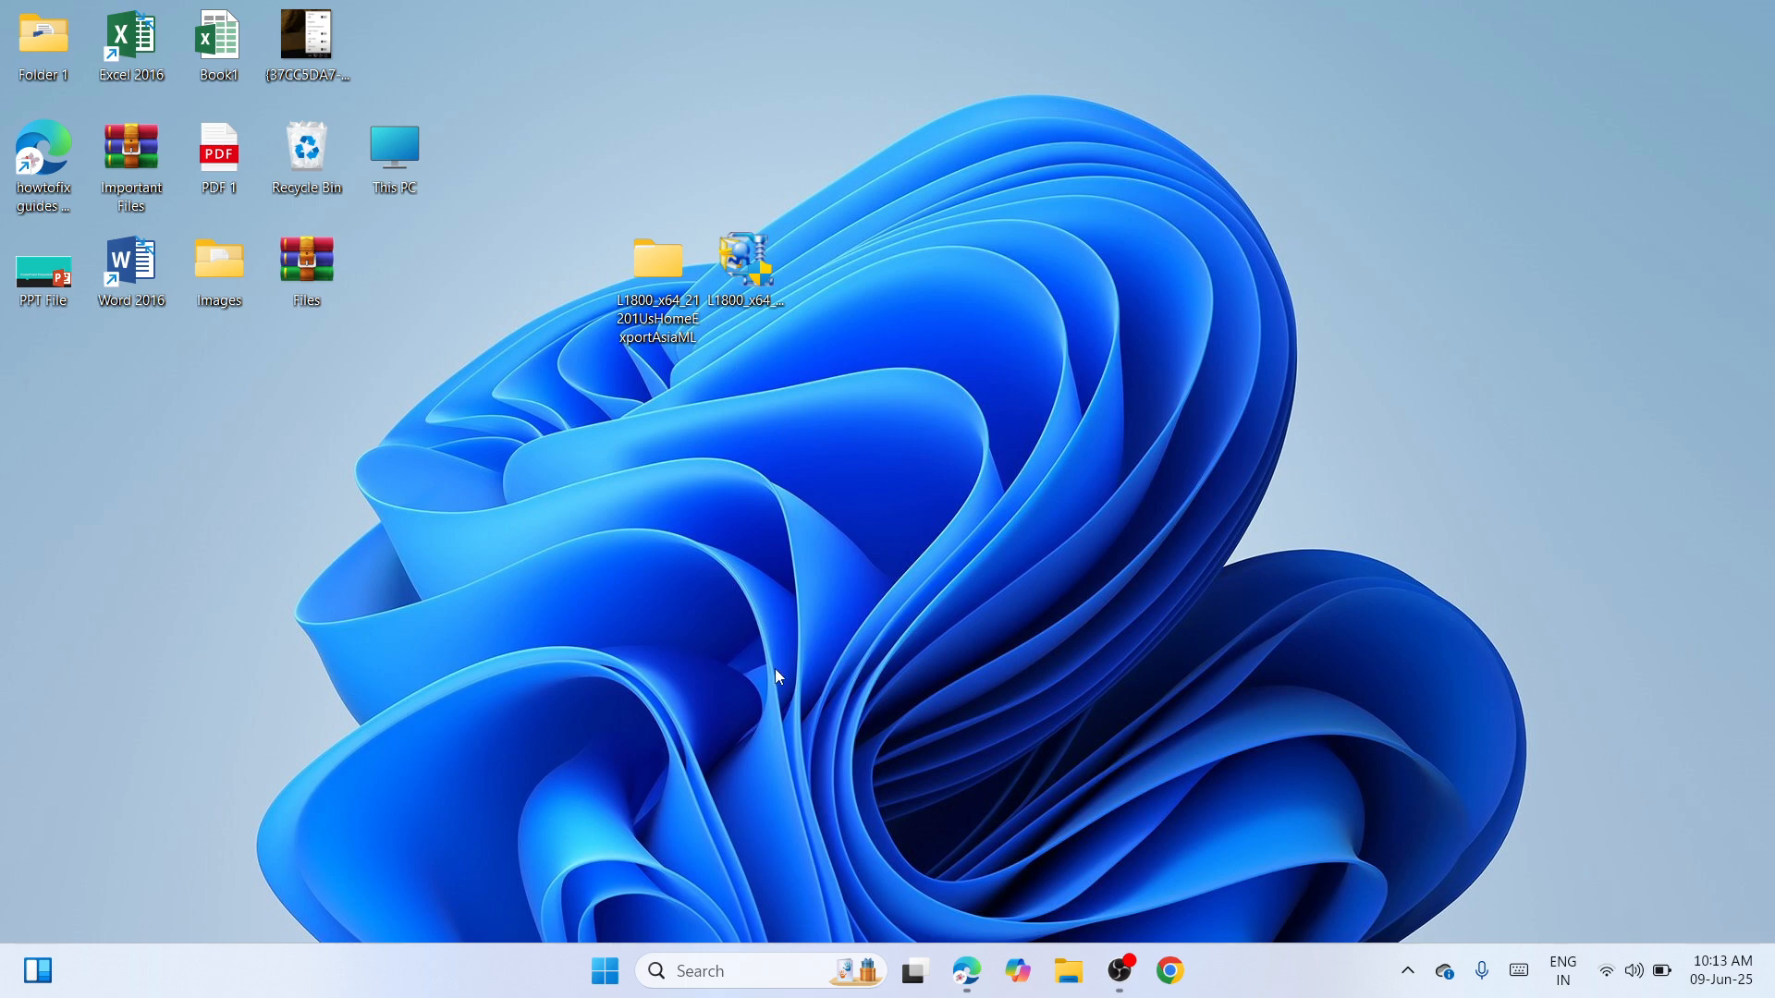
Go to Bluetooth & devices > Printers & scanners and choose to add an unlisted printer manually
right_click(610, 983)
click(592, 723)
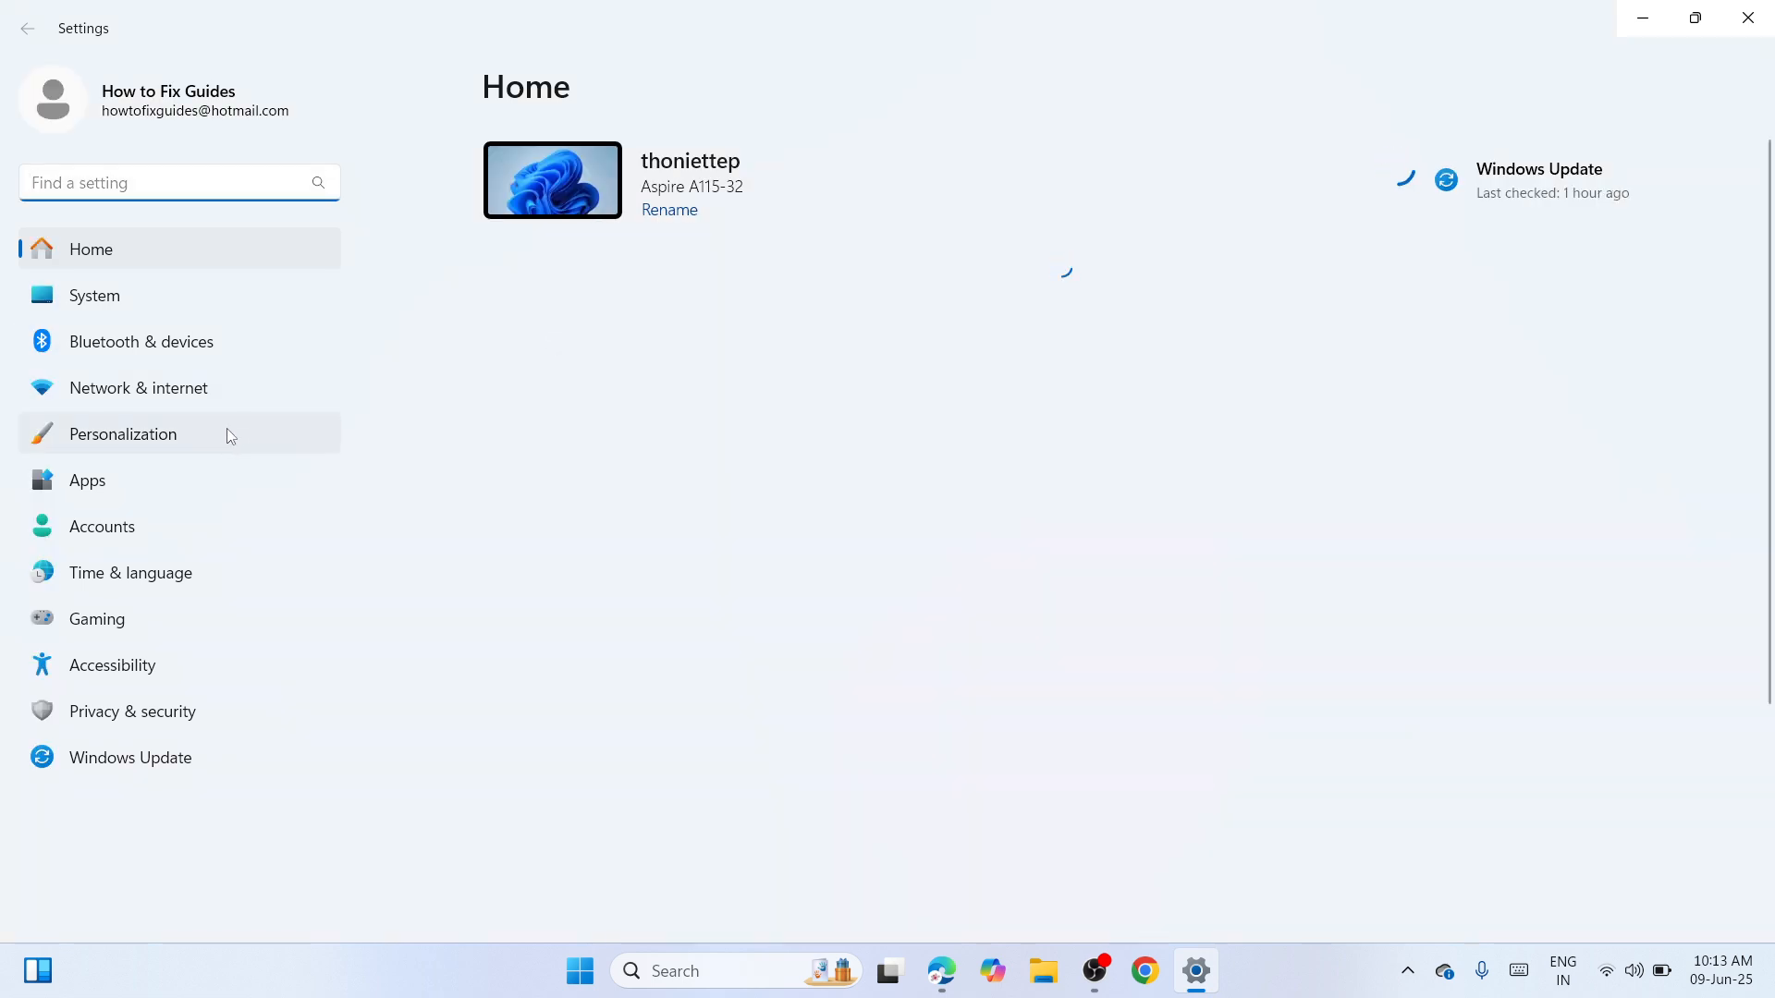
click(176, 353)
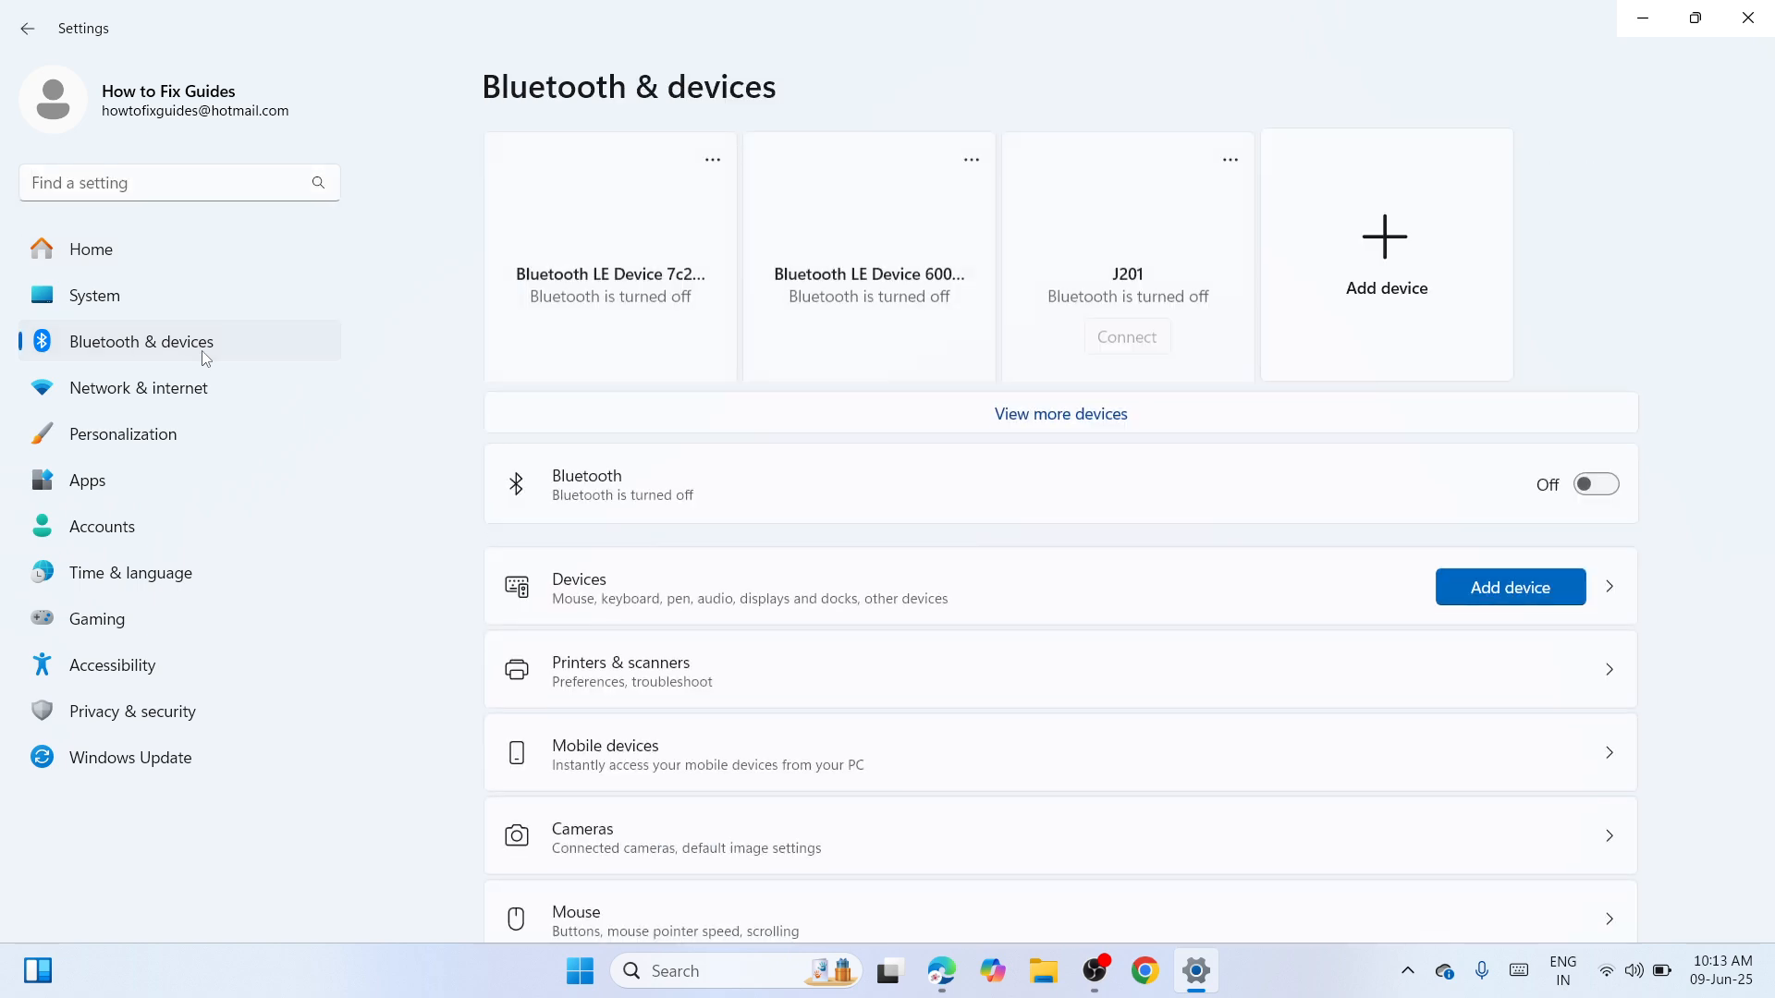
click(947, 669)
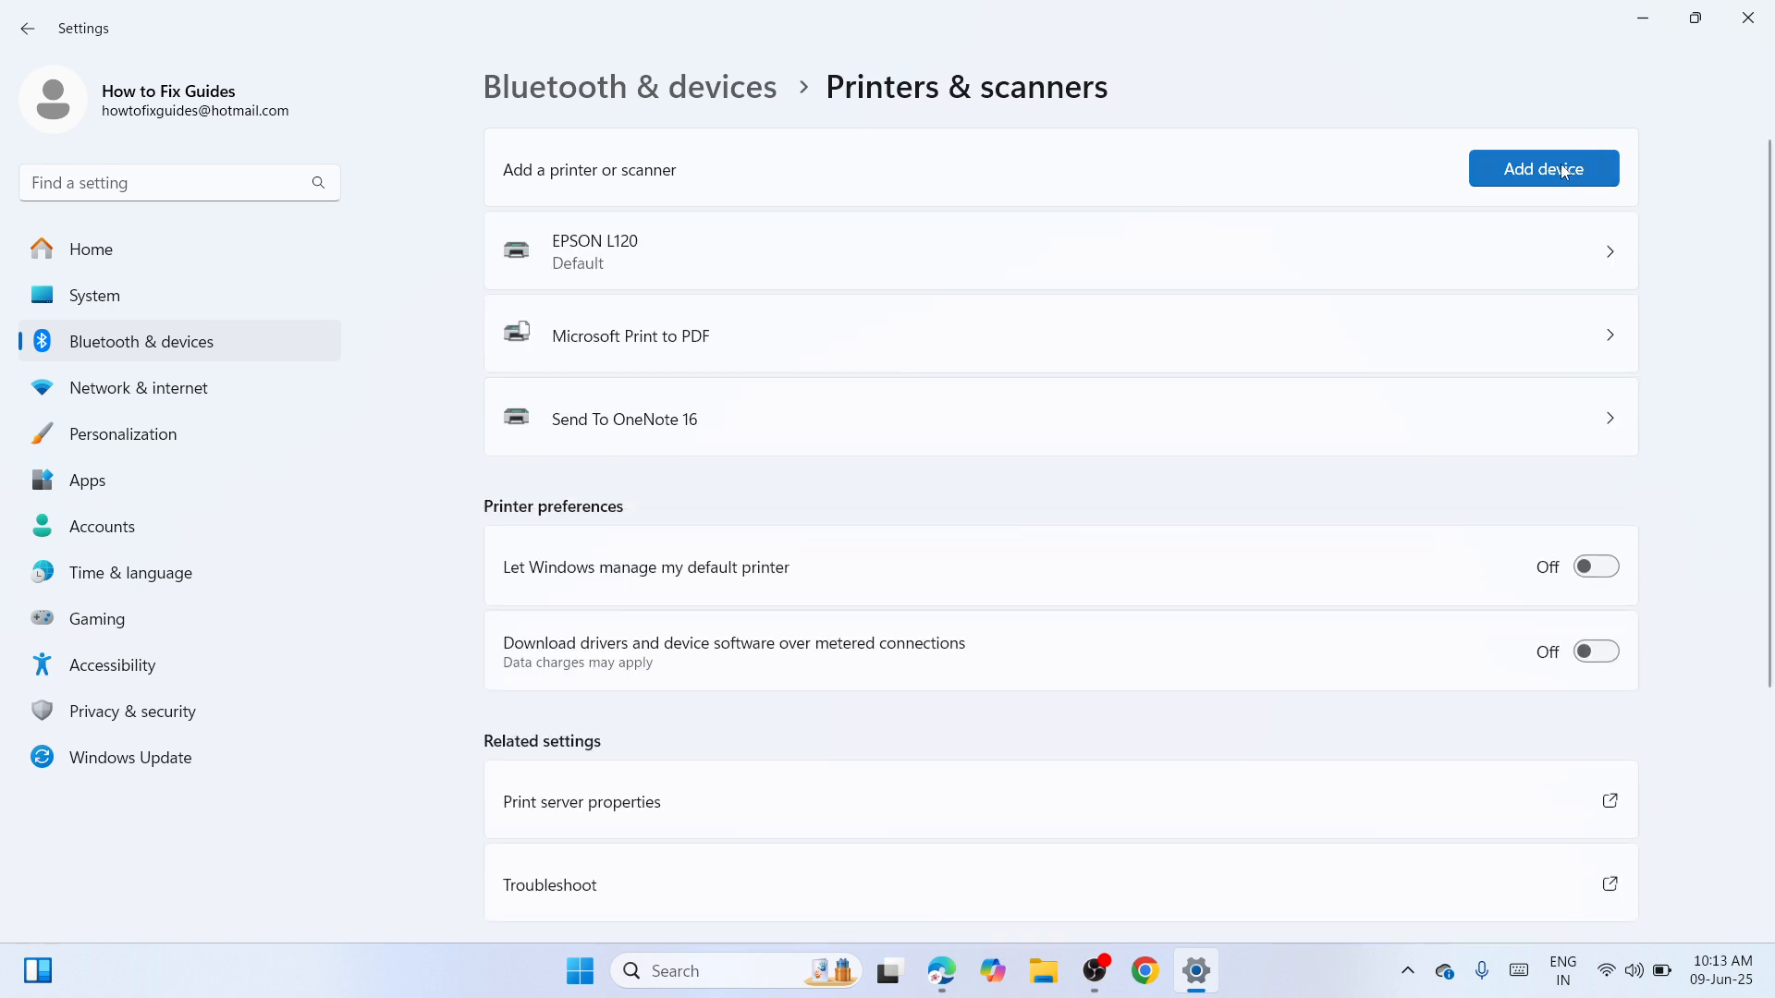
click(1543, 173)
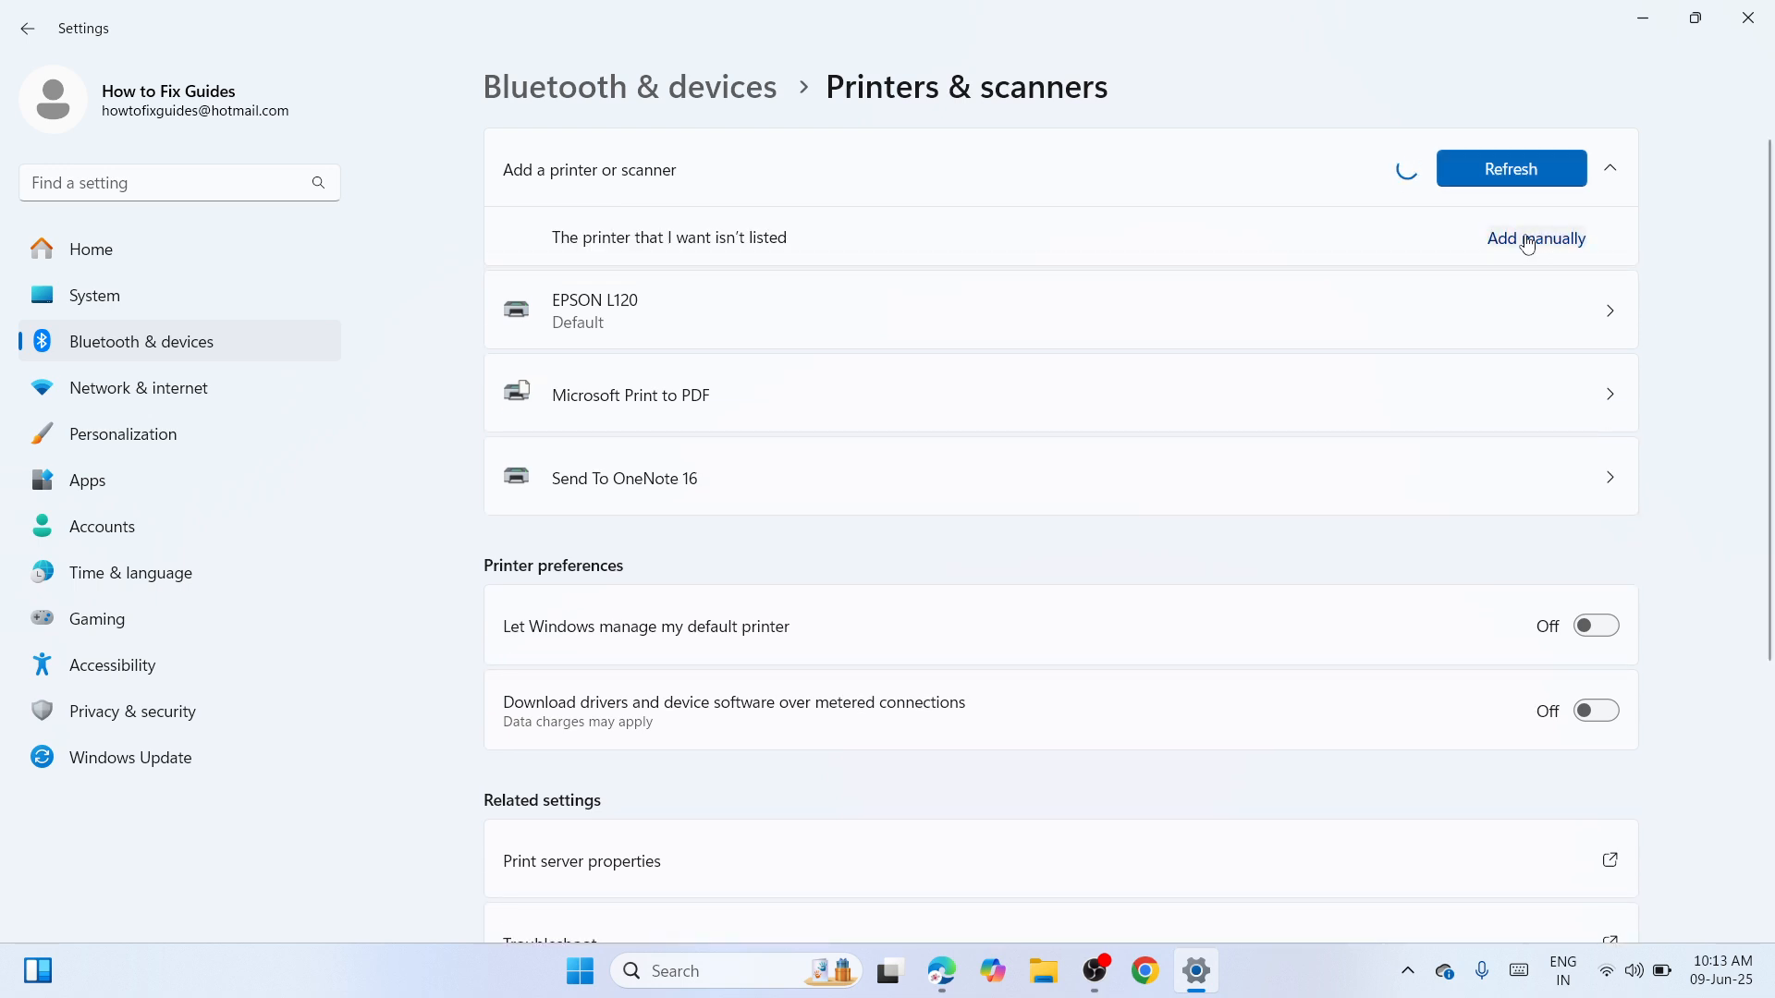
click(1529, 242)
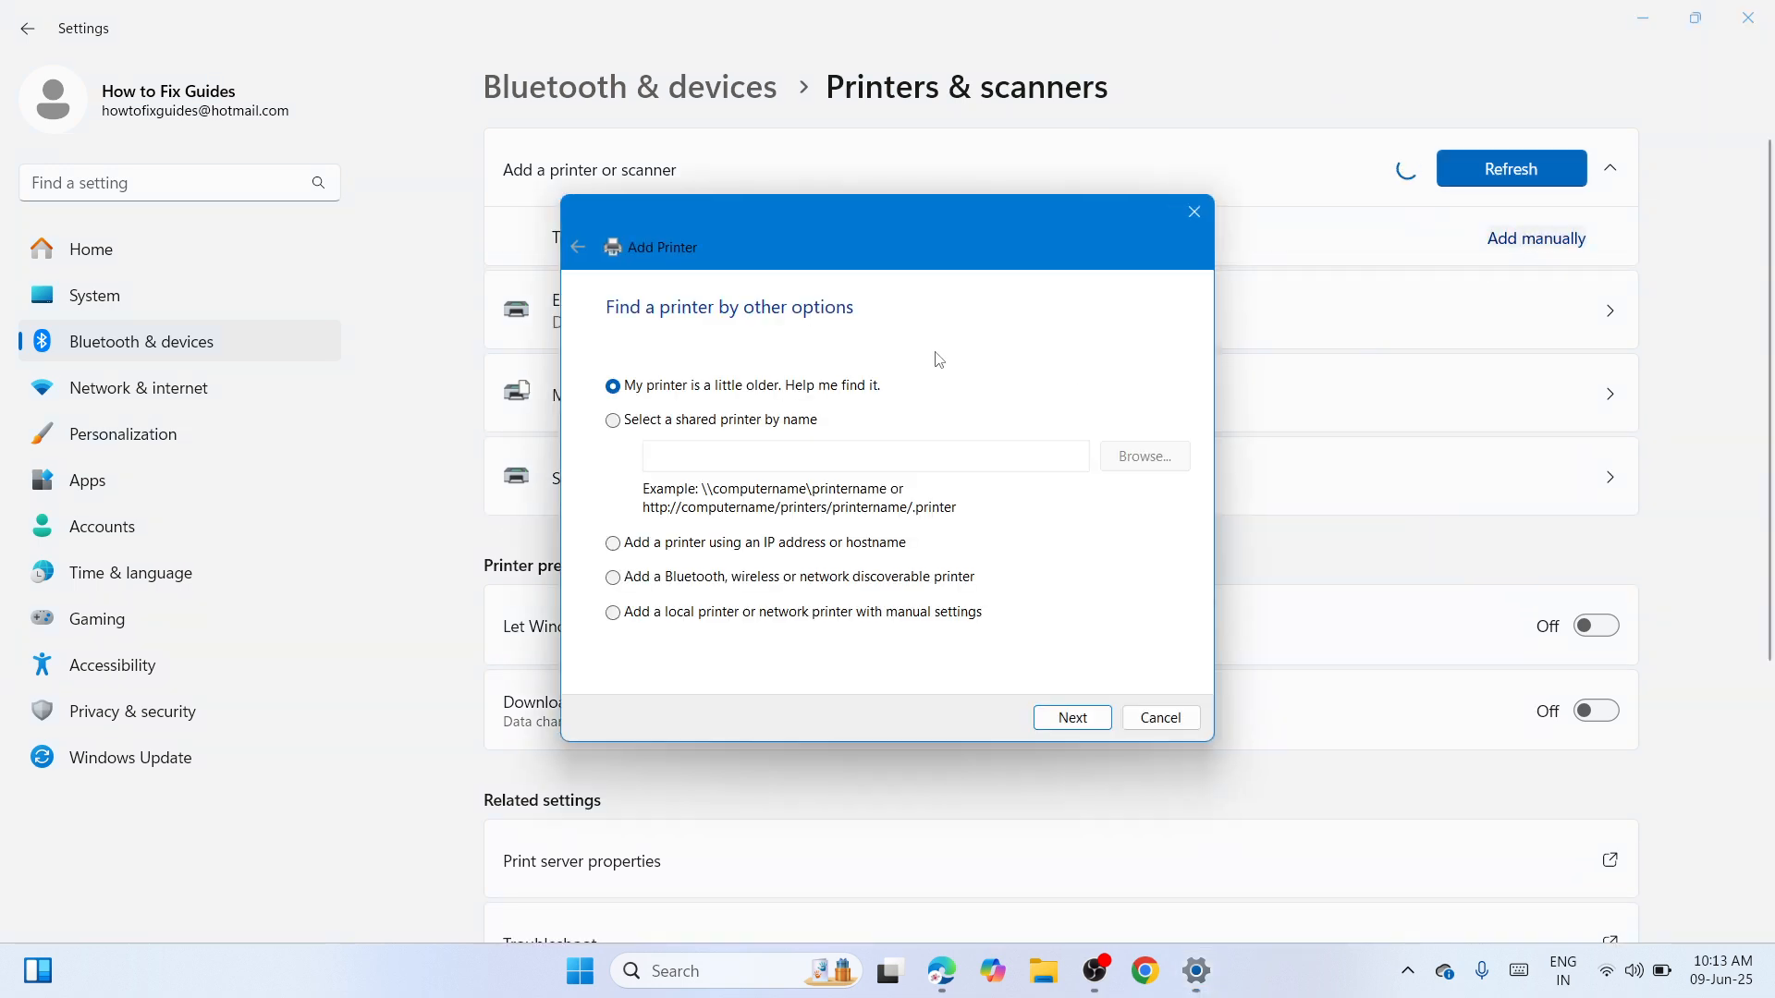
Add a local printer on existing port USB001 and choose to install its driver from disk
click(861, 628)
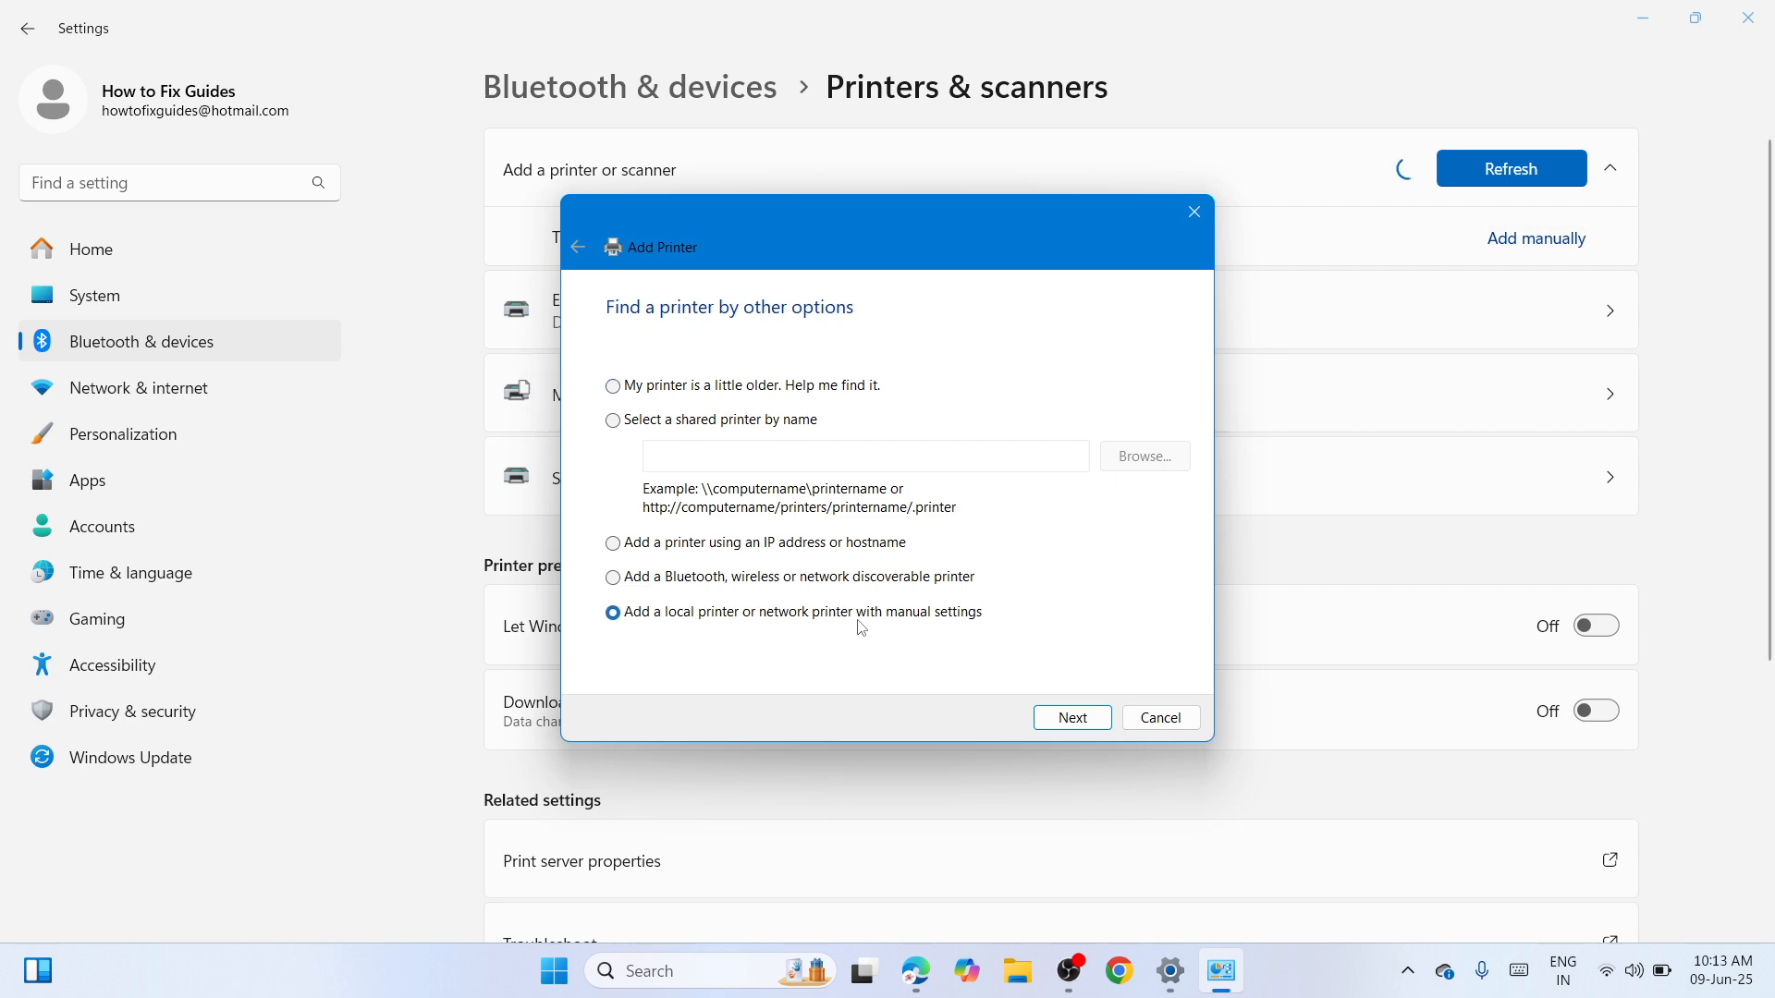
click(1100, 725)
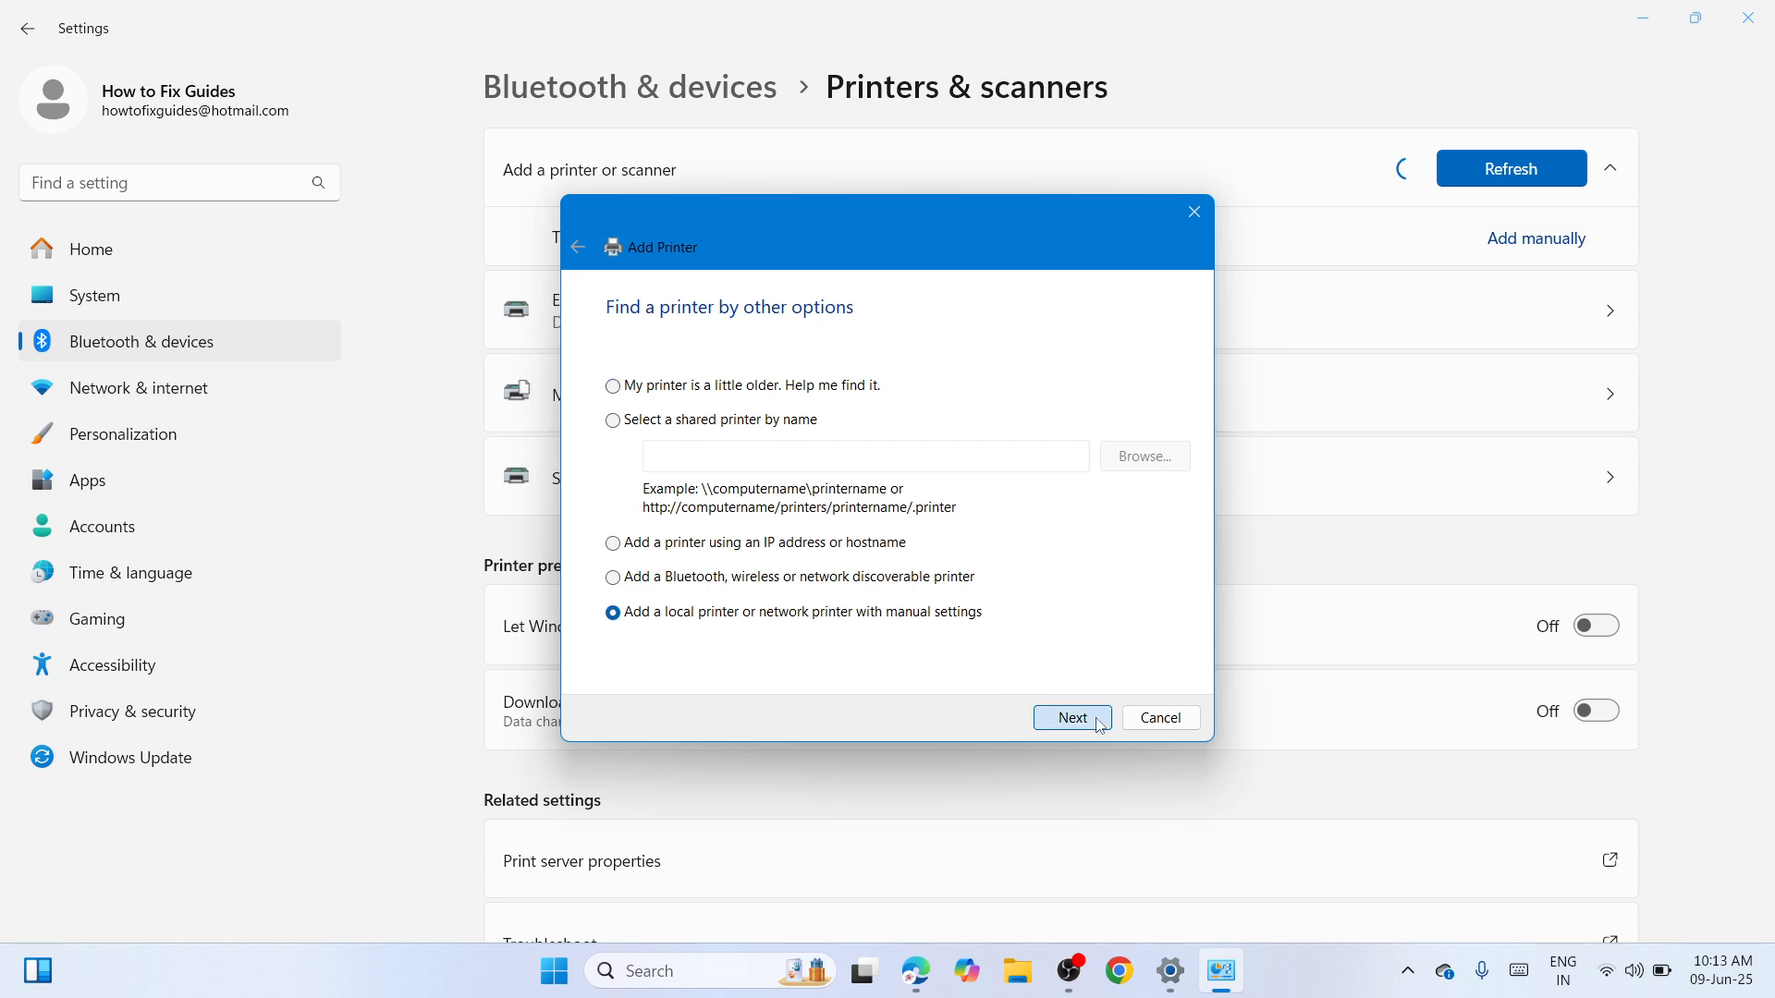
click(1181, 403)
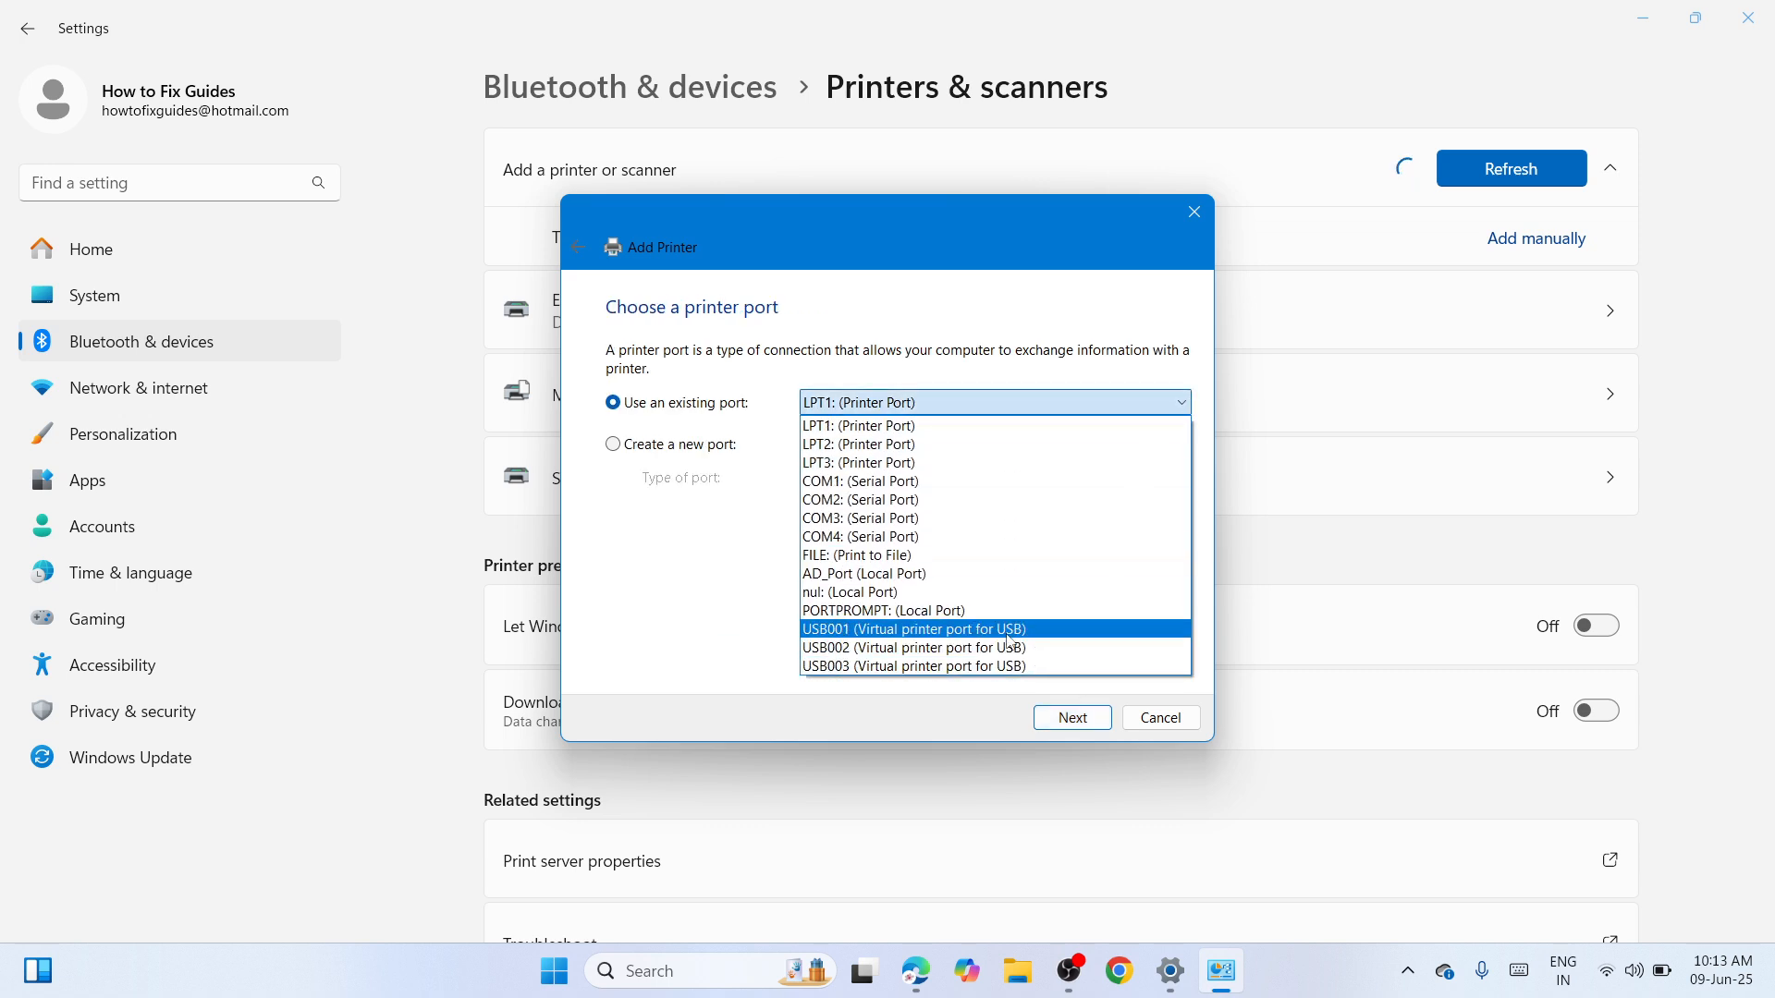
click(928, 631)
click(1075, 718)
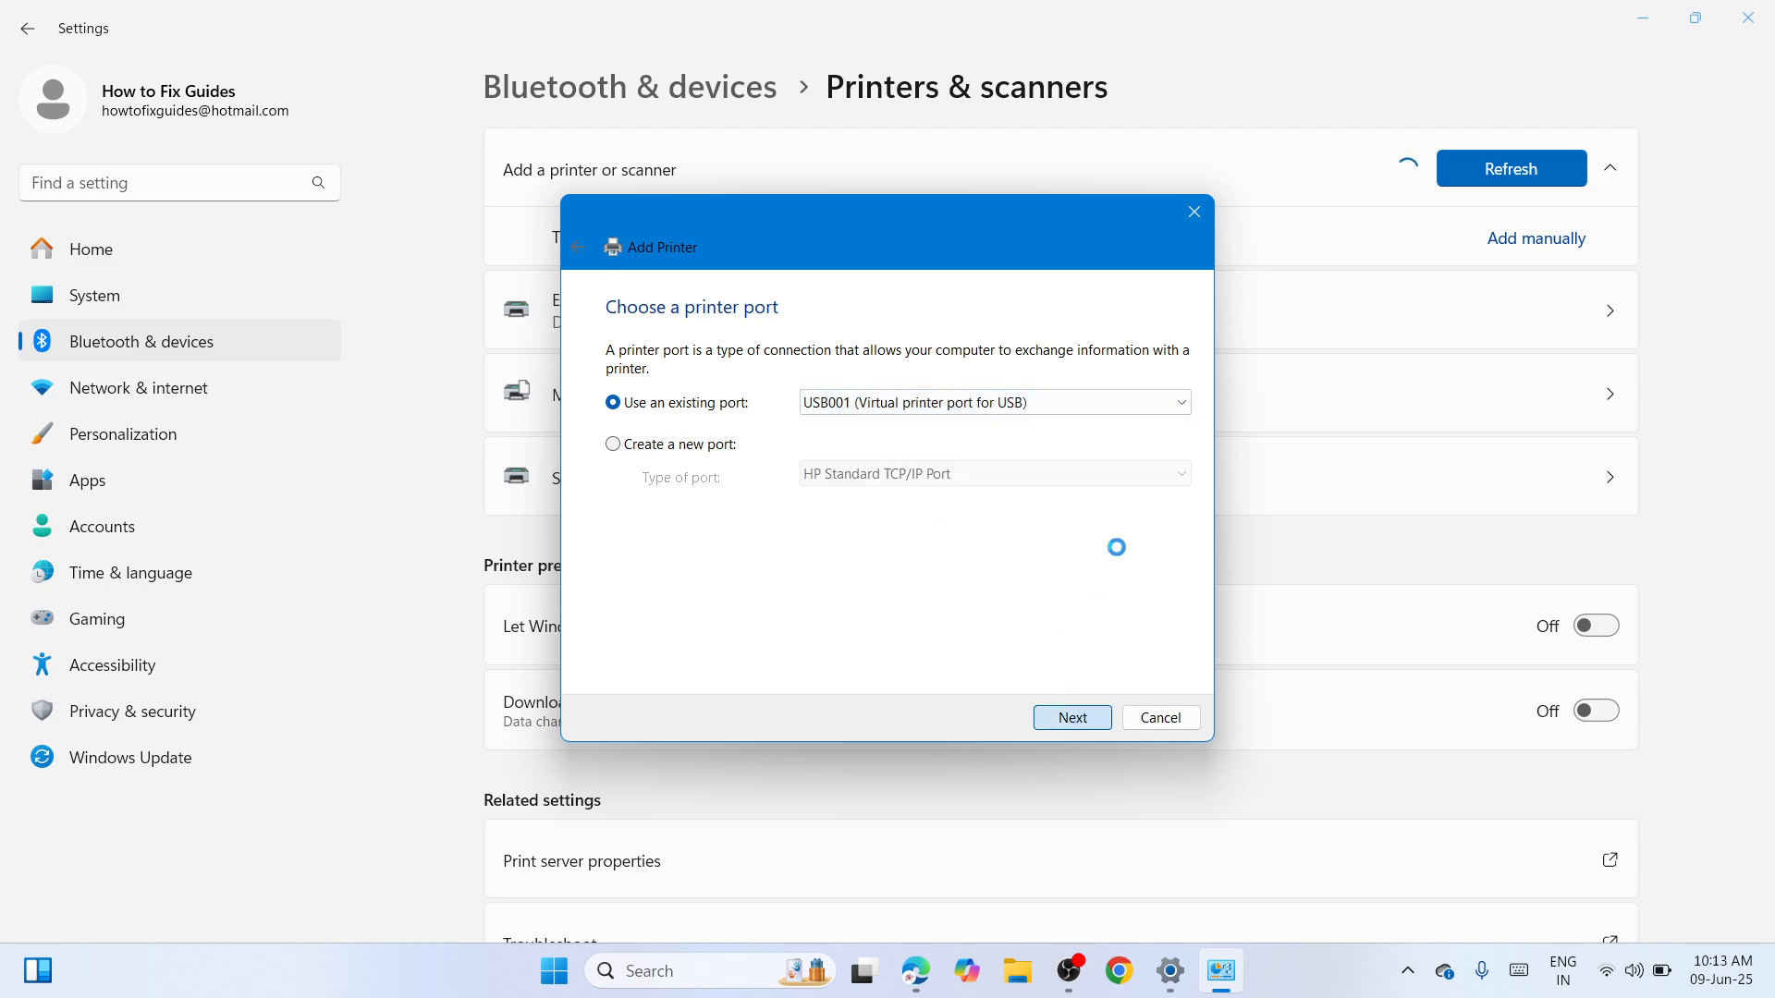
click(1161, 630)
click(1066, 583)
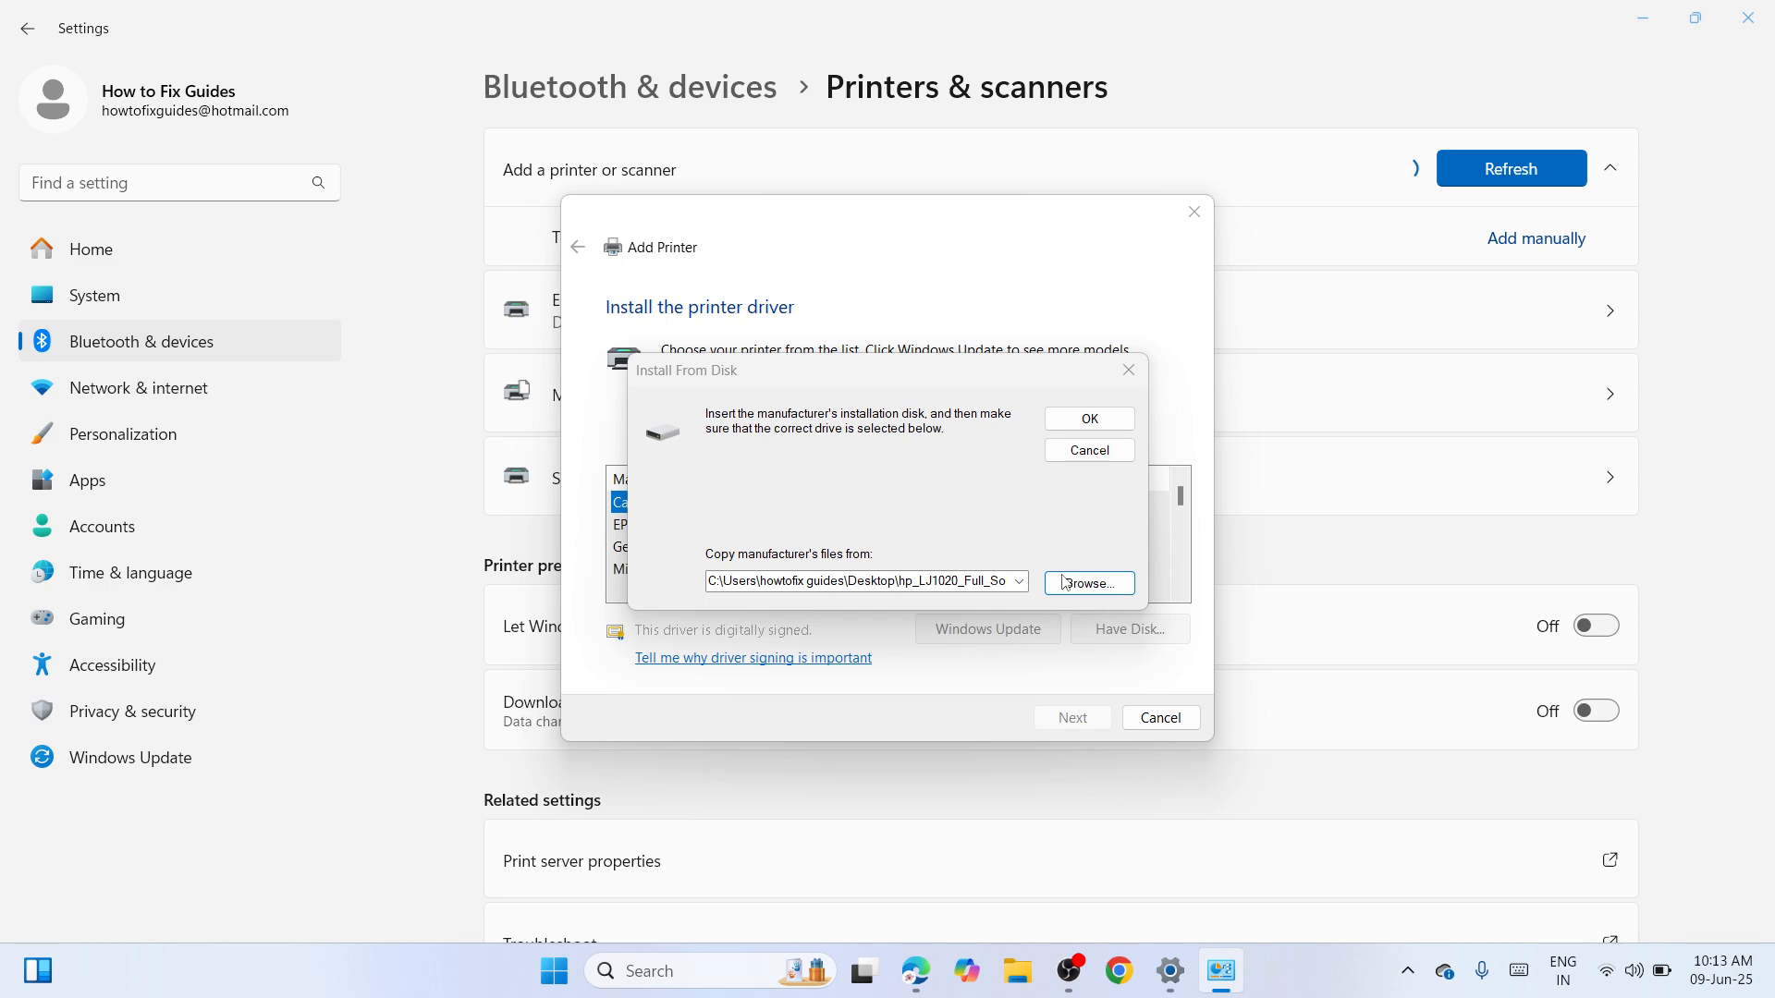
Load E_WF1LWE.INF from the extracted L1800 folder's WINX64 subfolder as the driver
click(1066, 583)
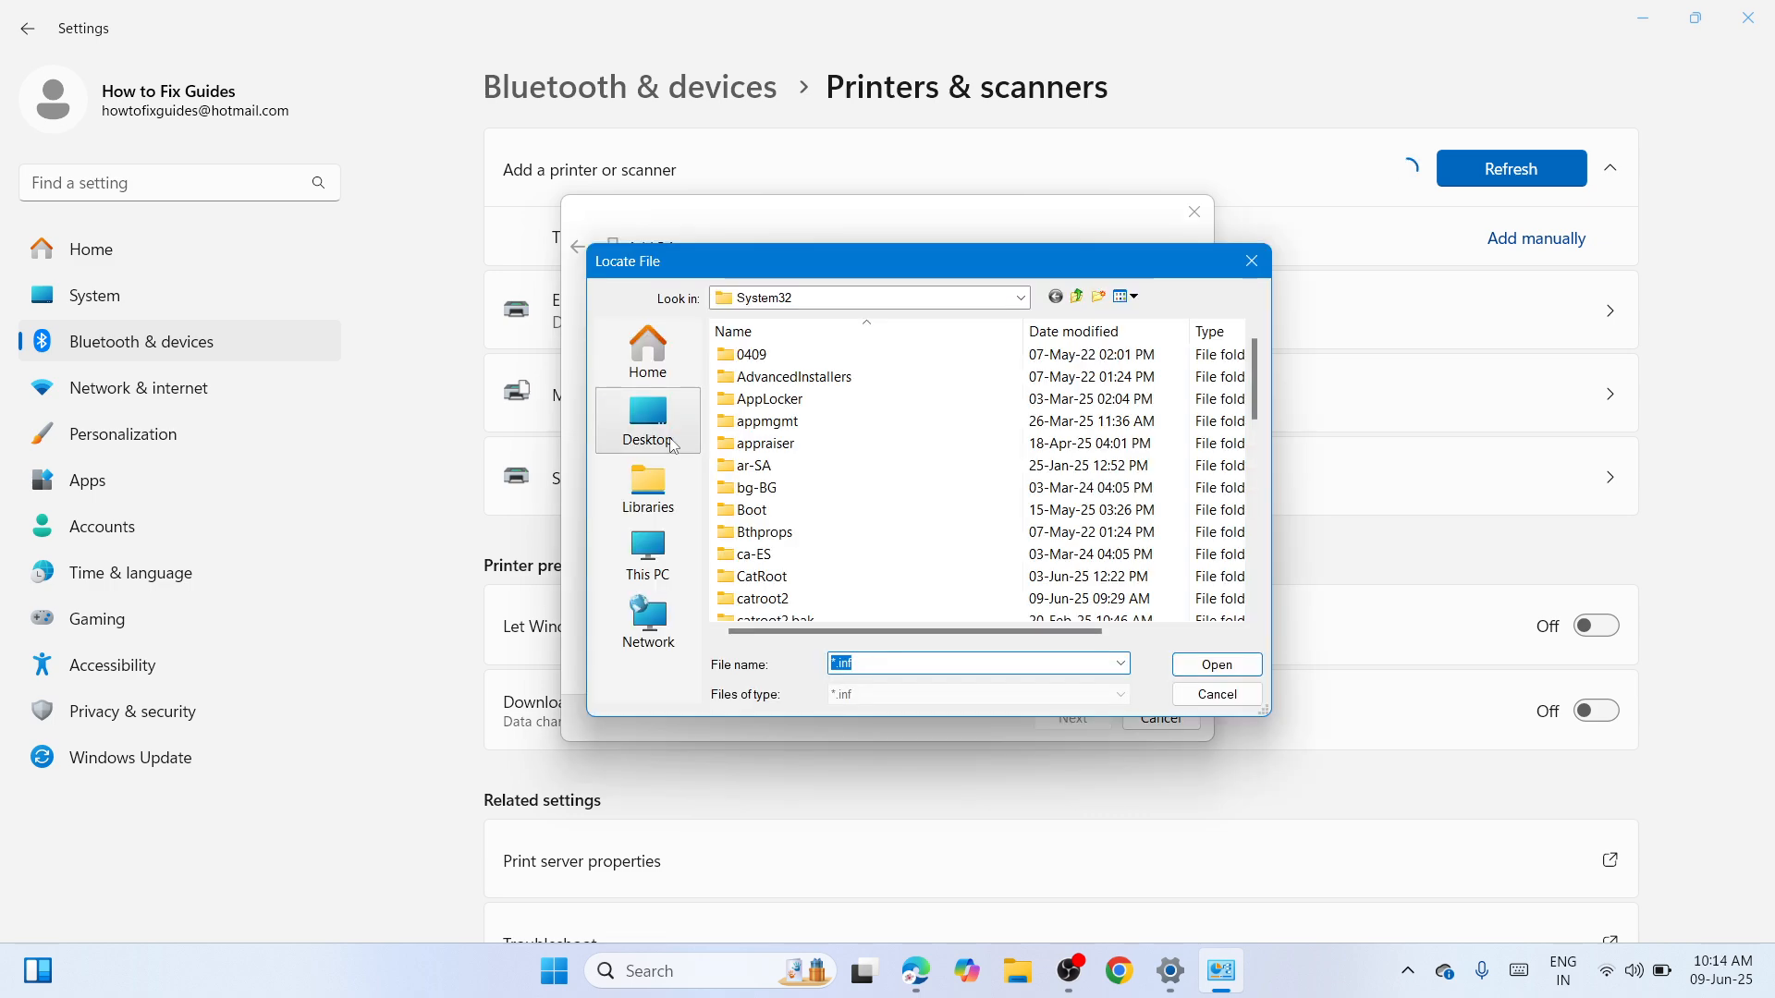
click(674, 447)
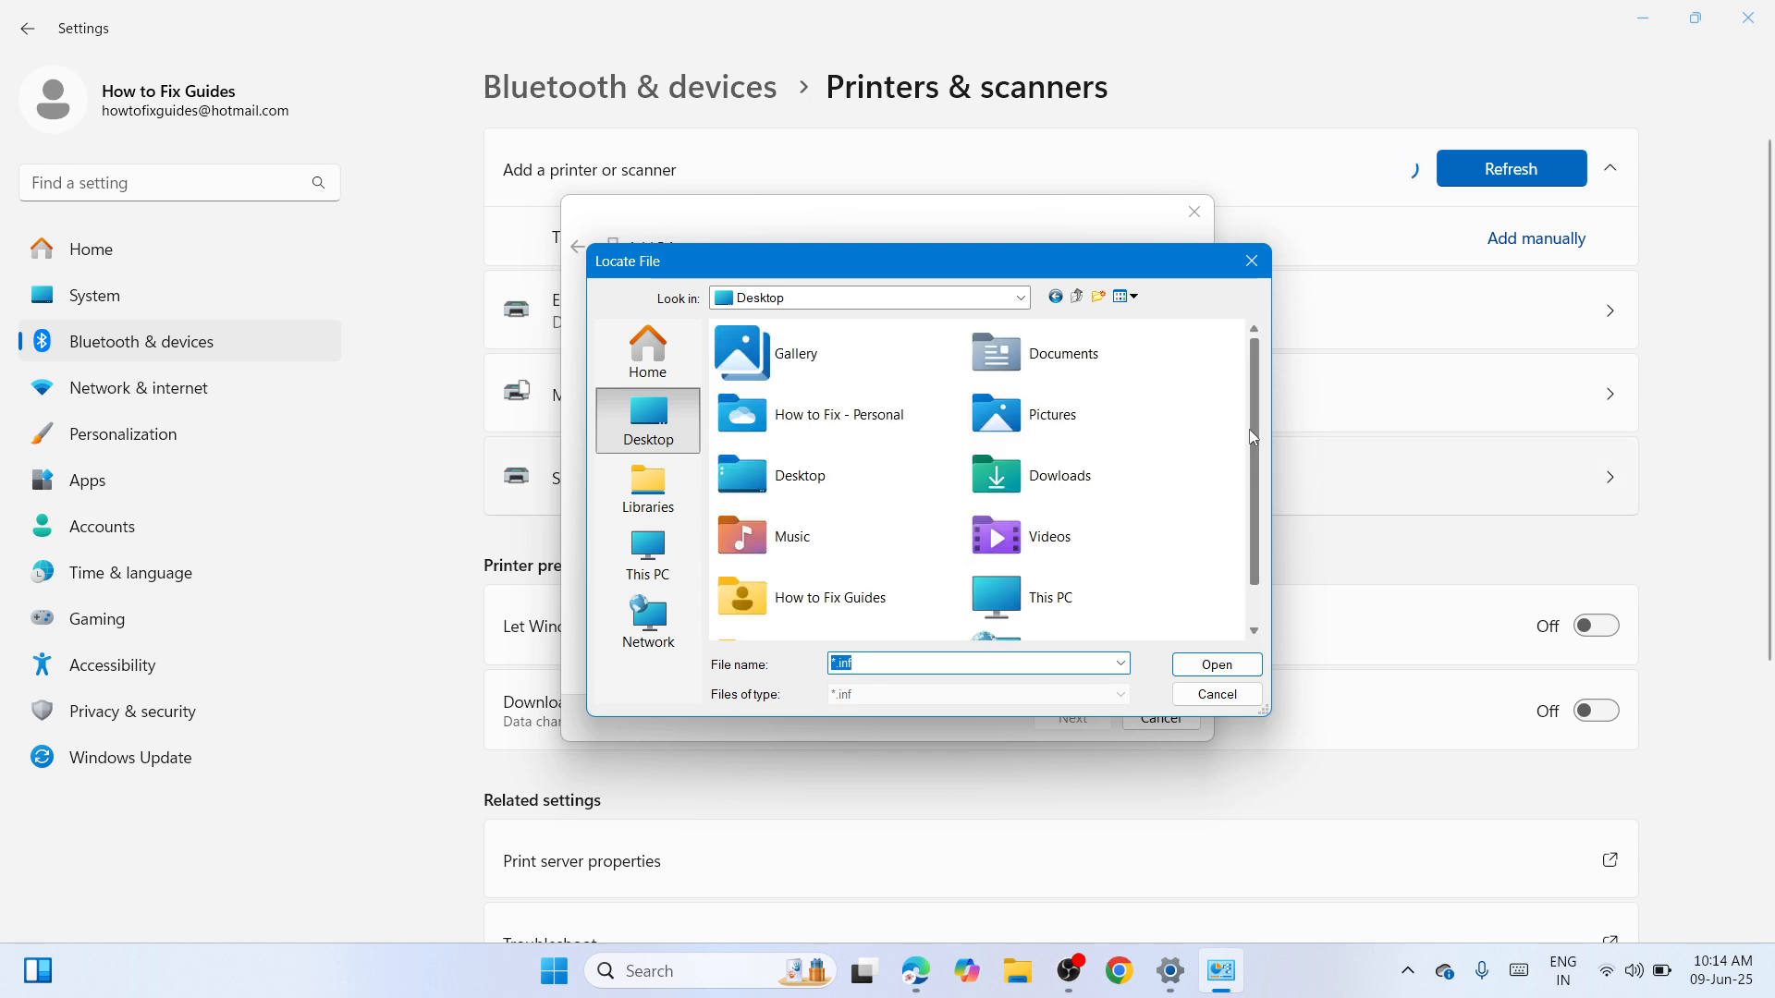
drag(1254, 440, 1274, 643)
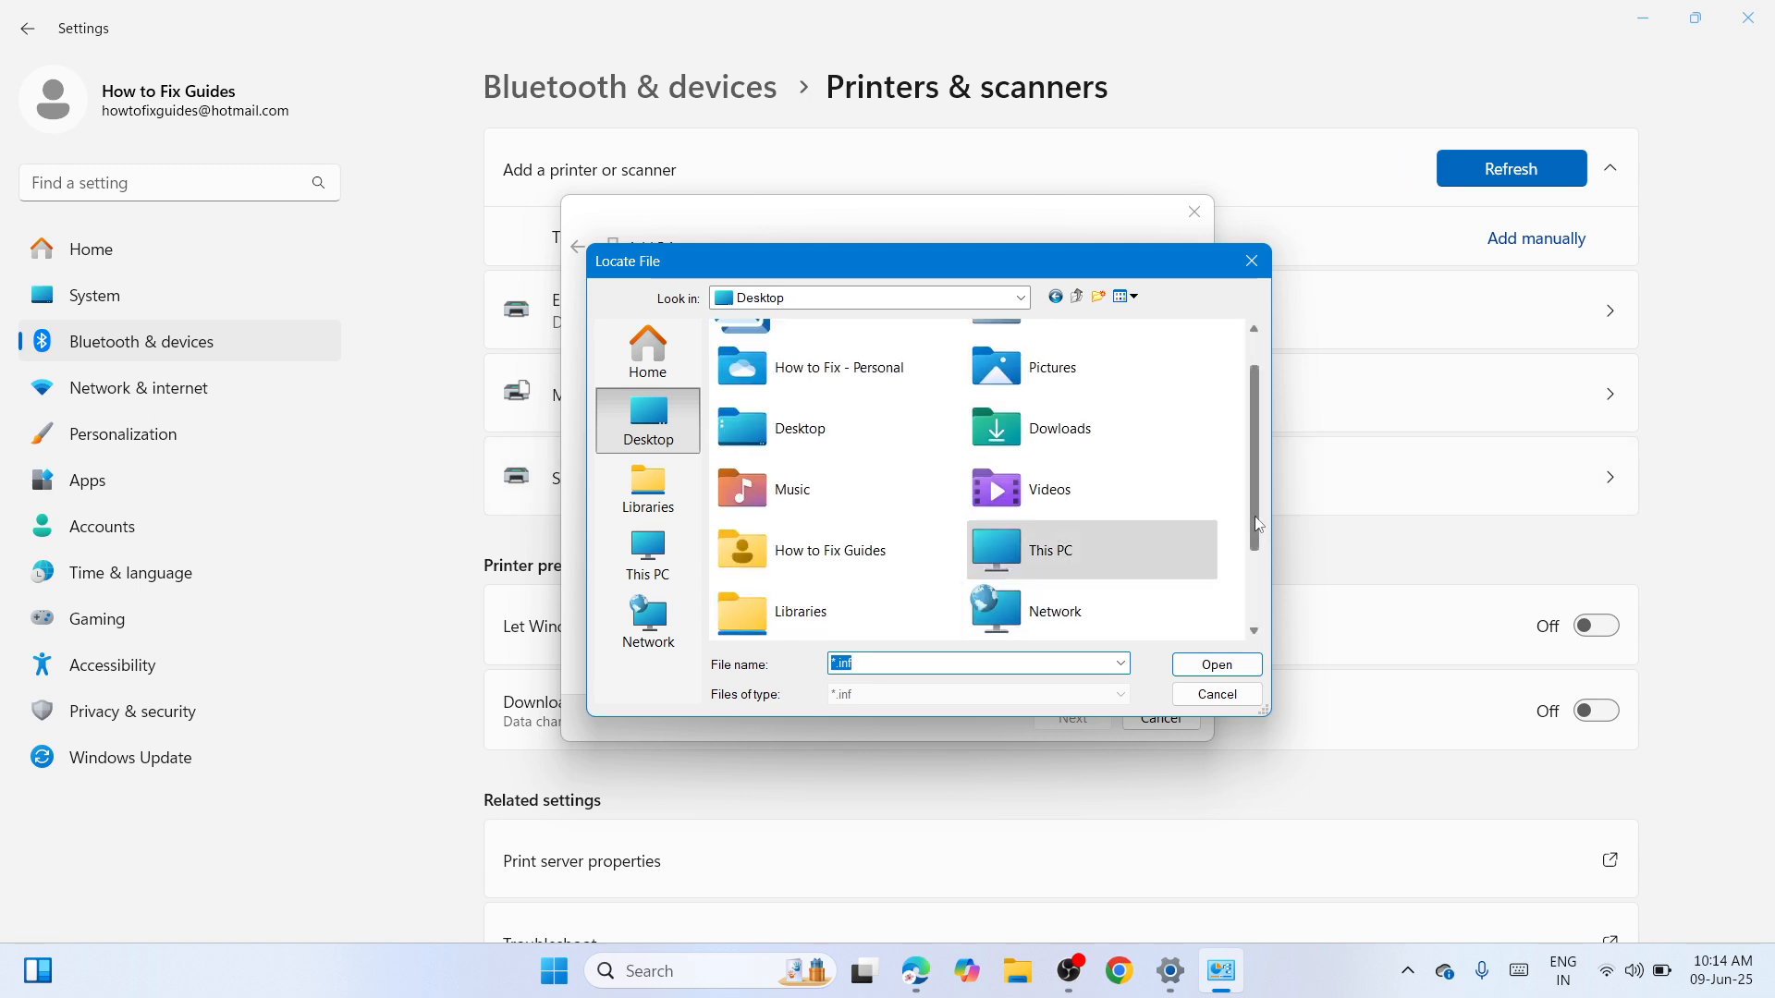
drag(1255, 522, 1256, 654)
double_click(917, 618)
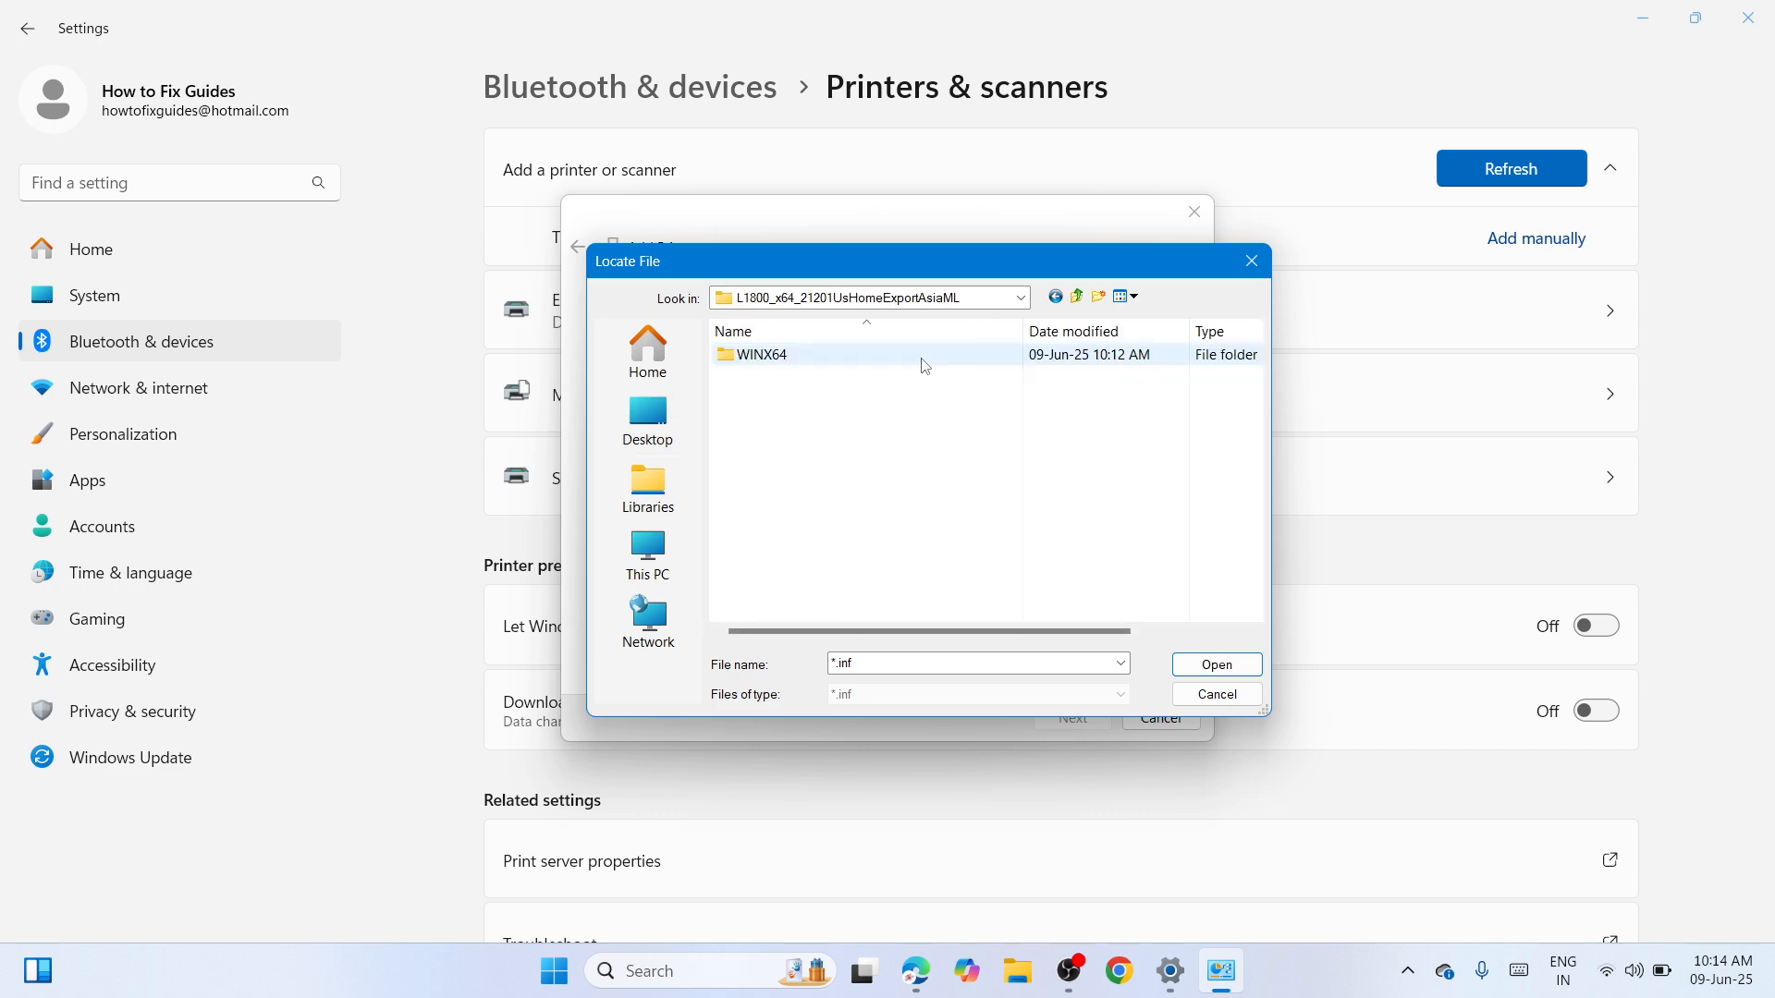
double_click(926, 360)
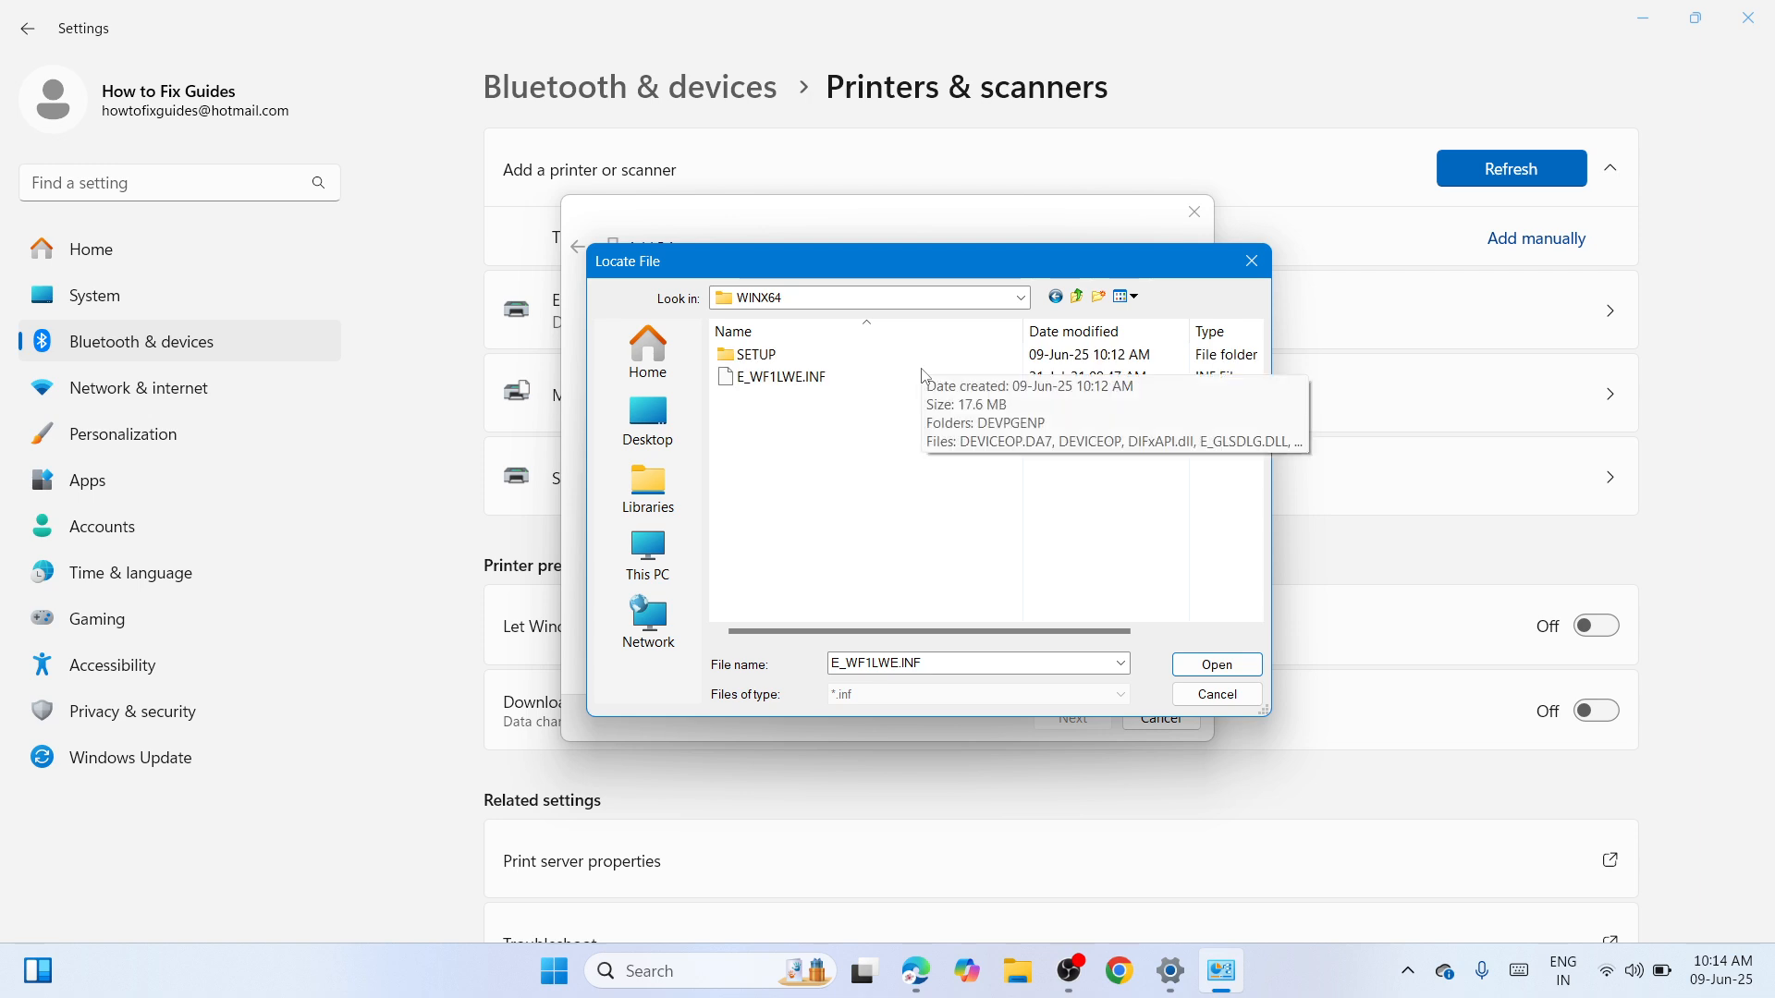
click(925, 379)
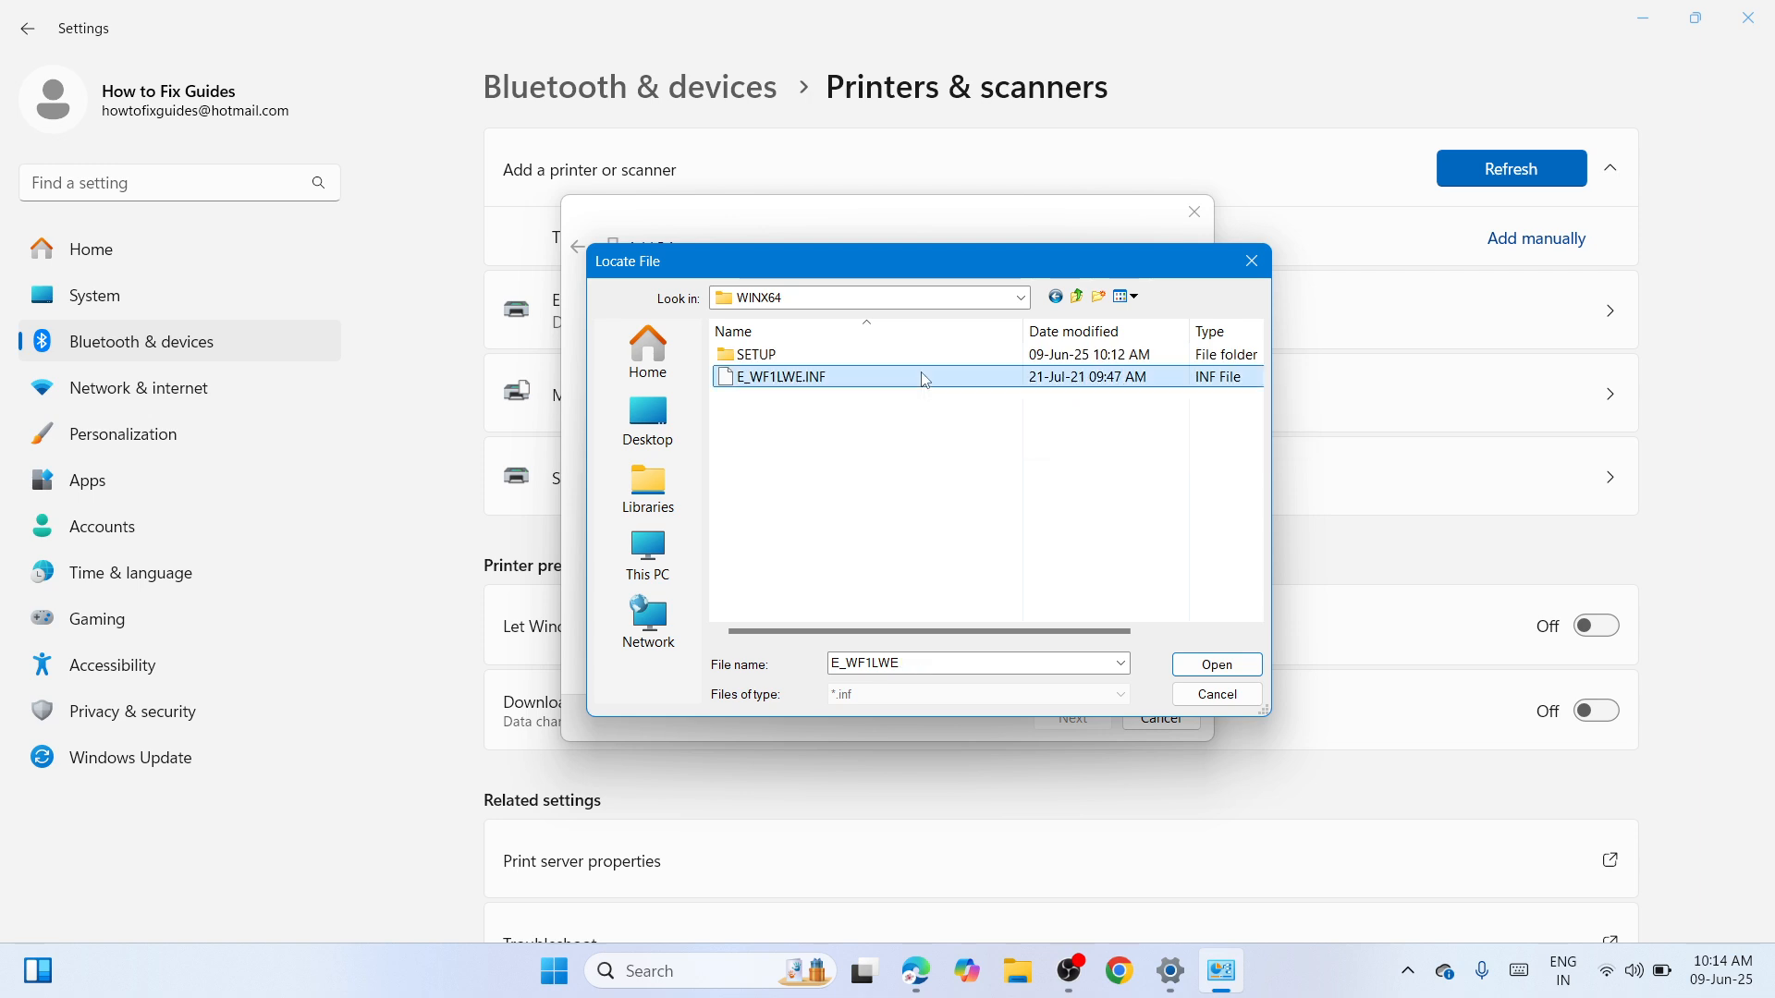
click(1217, 664)
click(1090, 420)
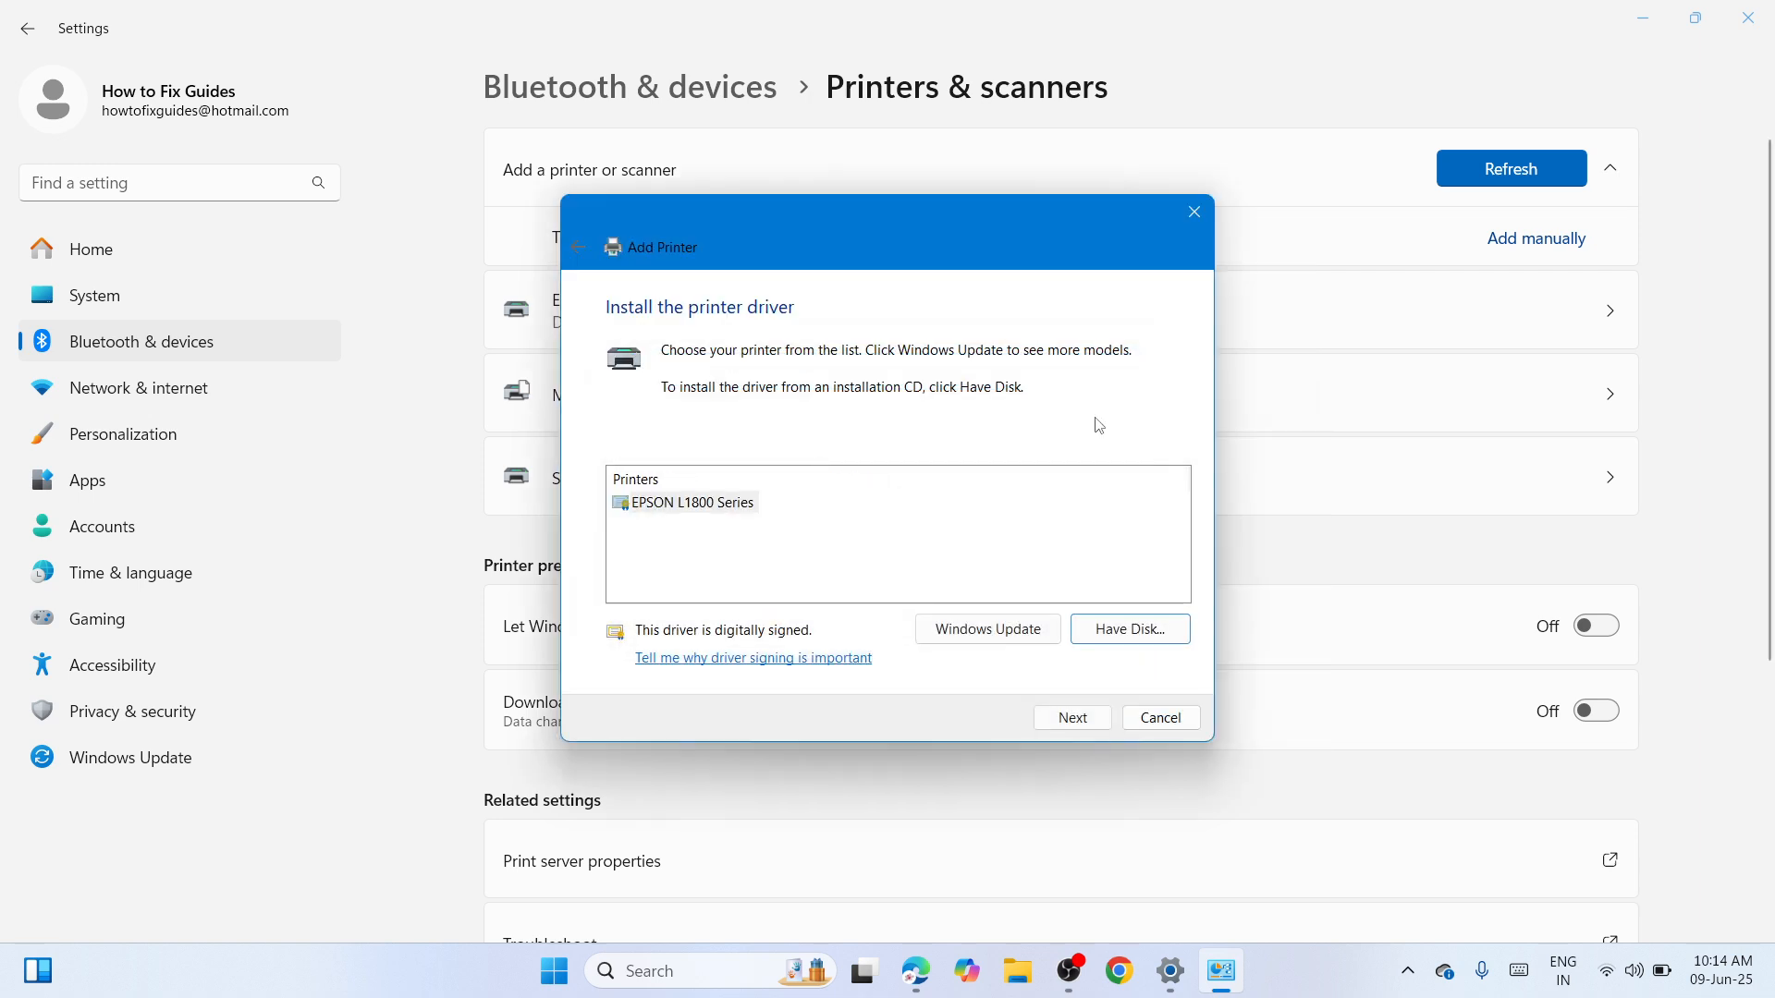
Install the EPSON L1800 Series driver under the name EPSON L1800, leaving sharing unchanged
click(1054, 718)
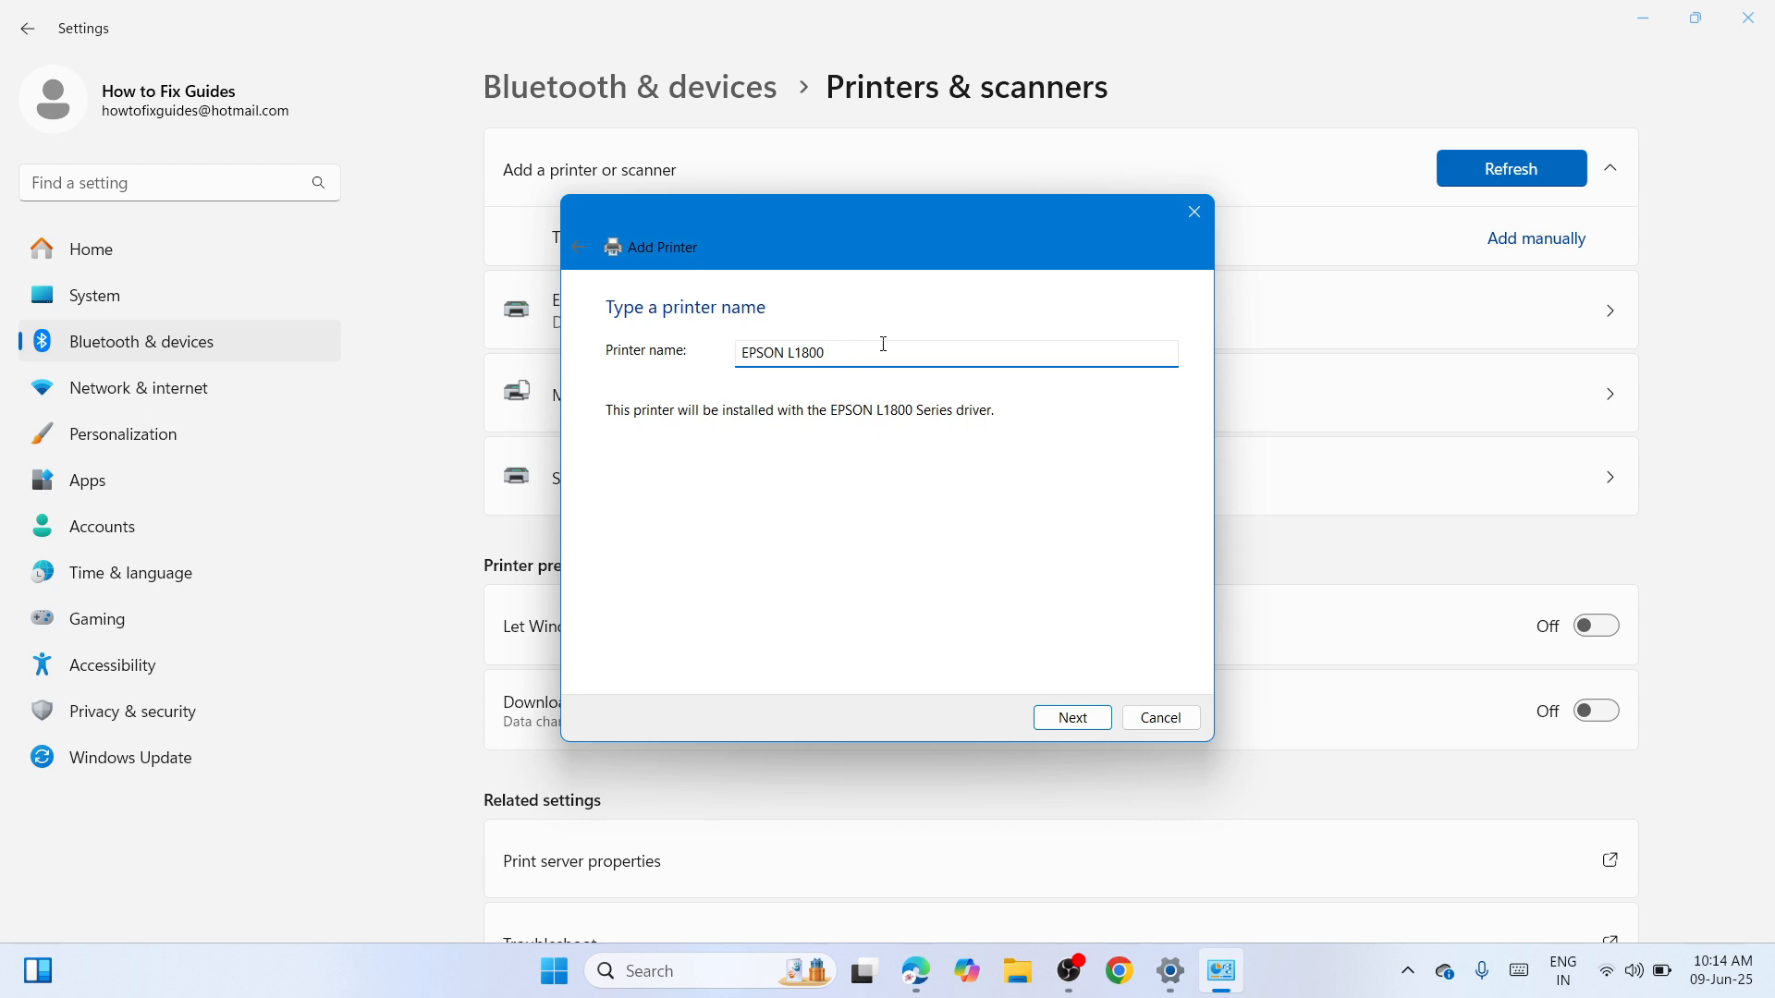
click(1064, 720)
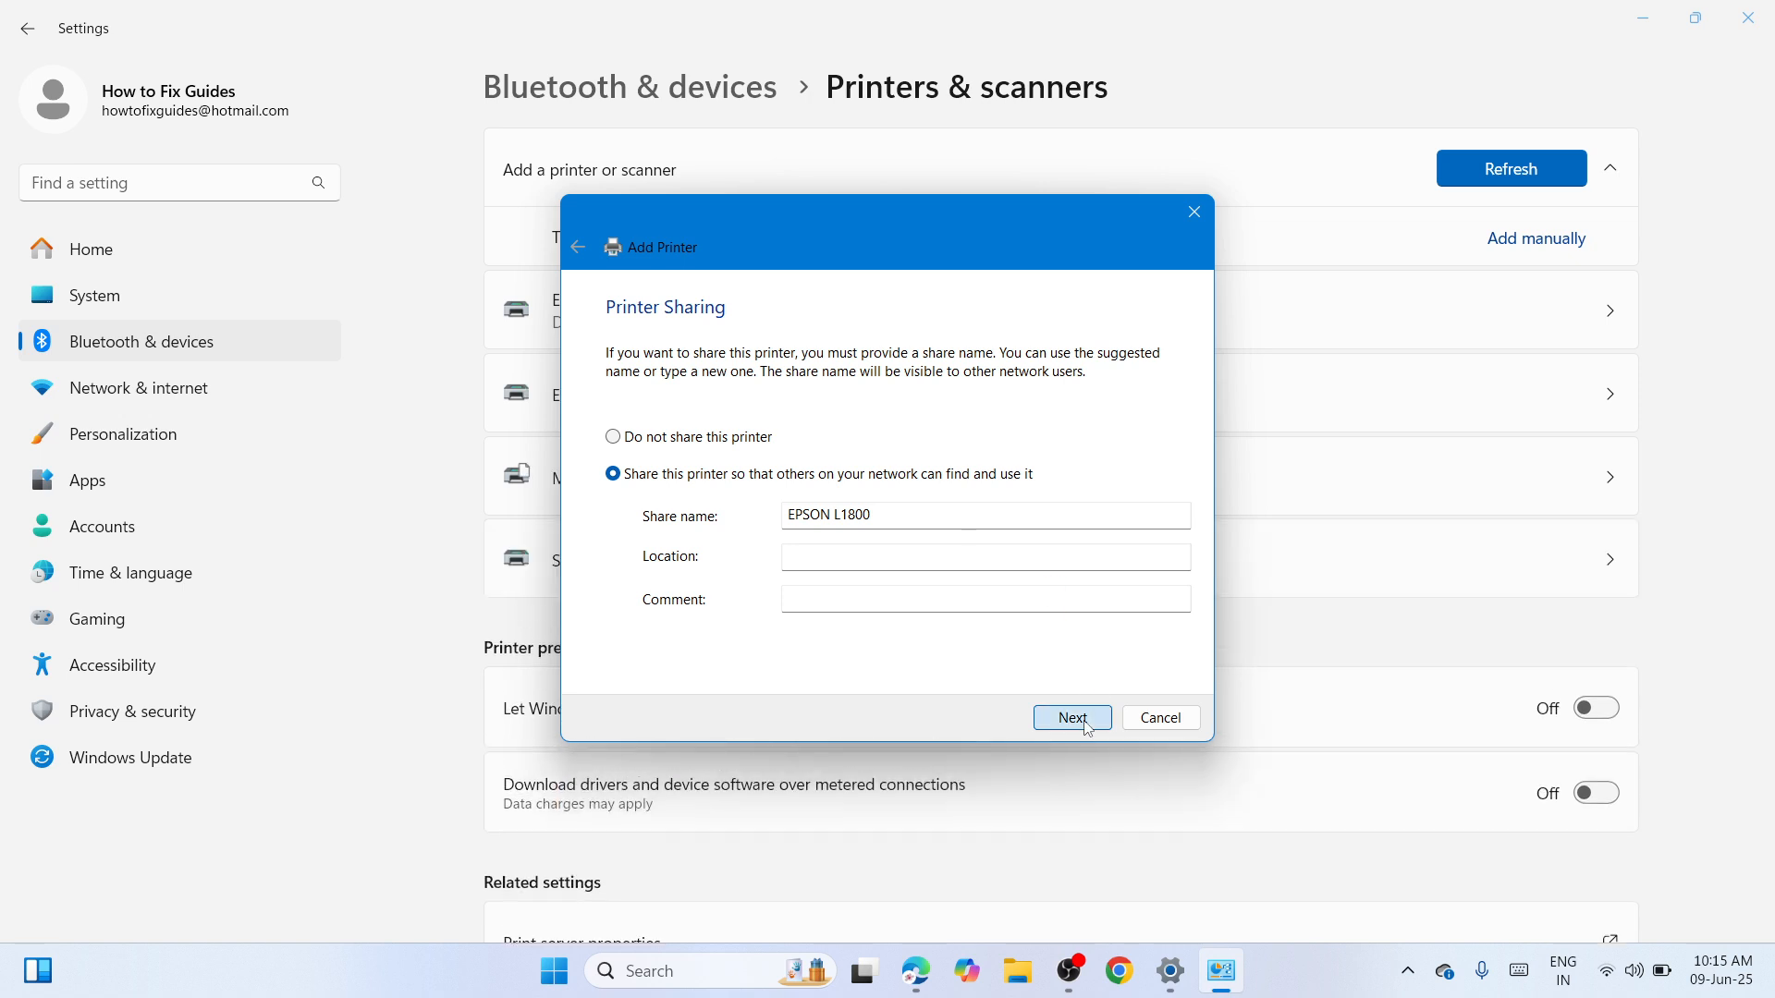
click(1073, 718)
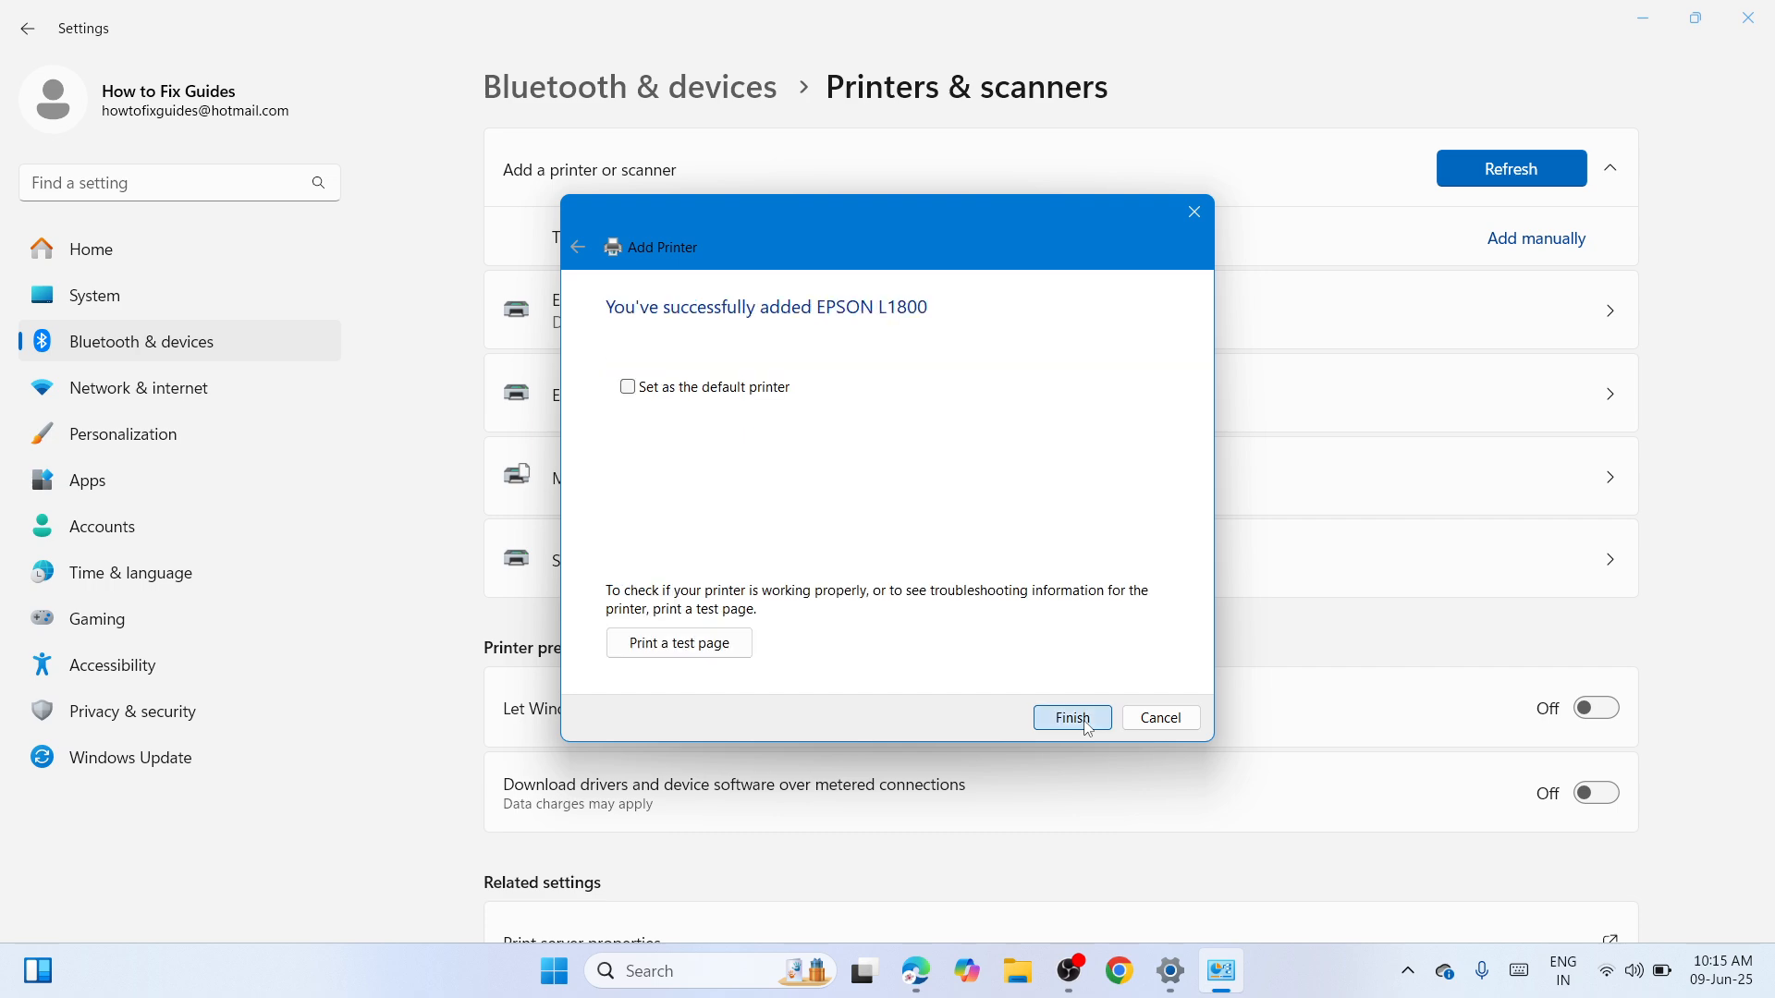
click(1088, 728)
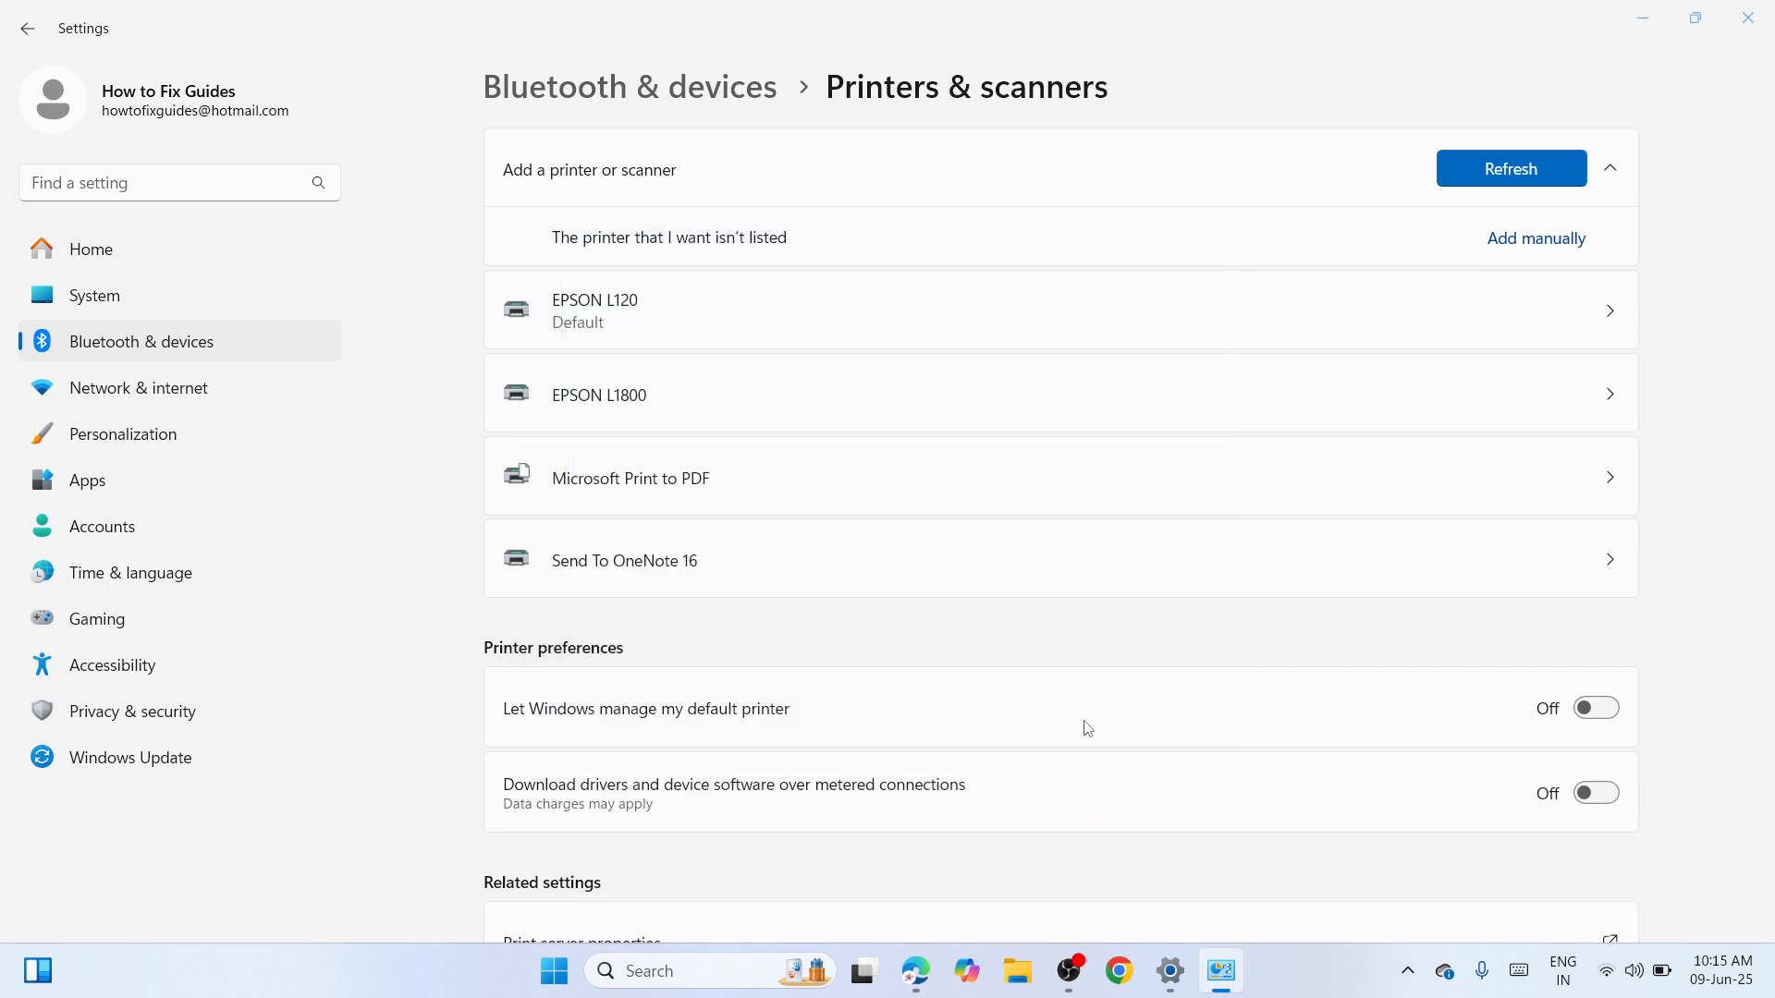
Confirm the EPSON L1800 printer status is Idle, then minimize Settings
click(984, 394)
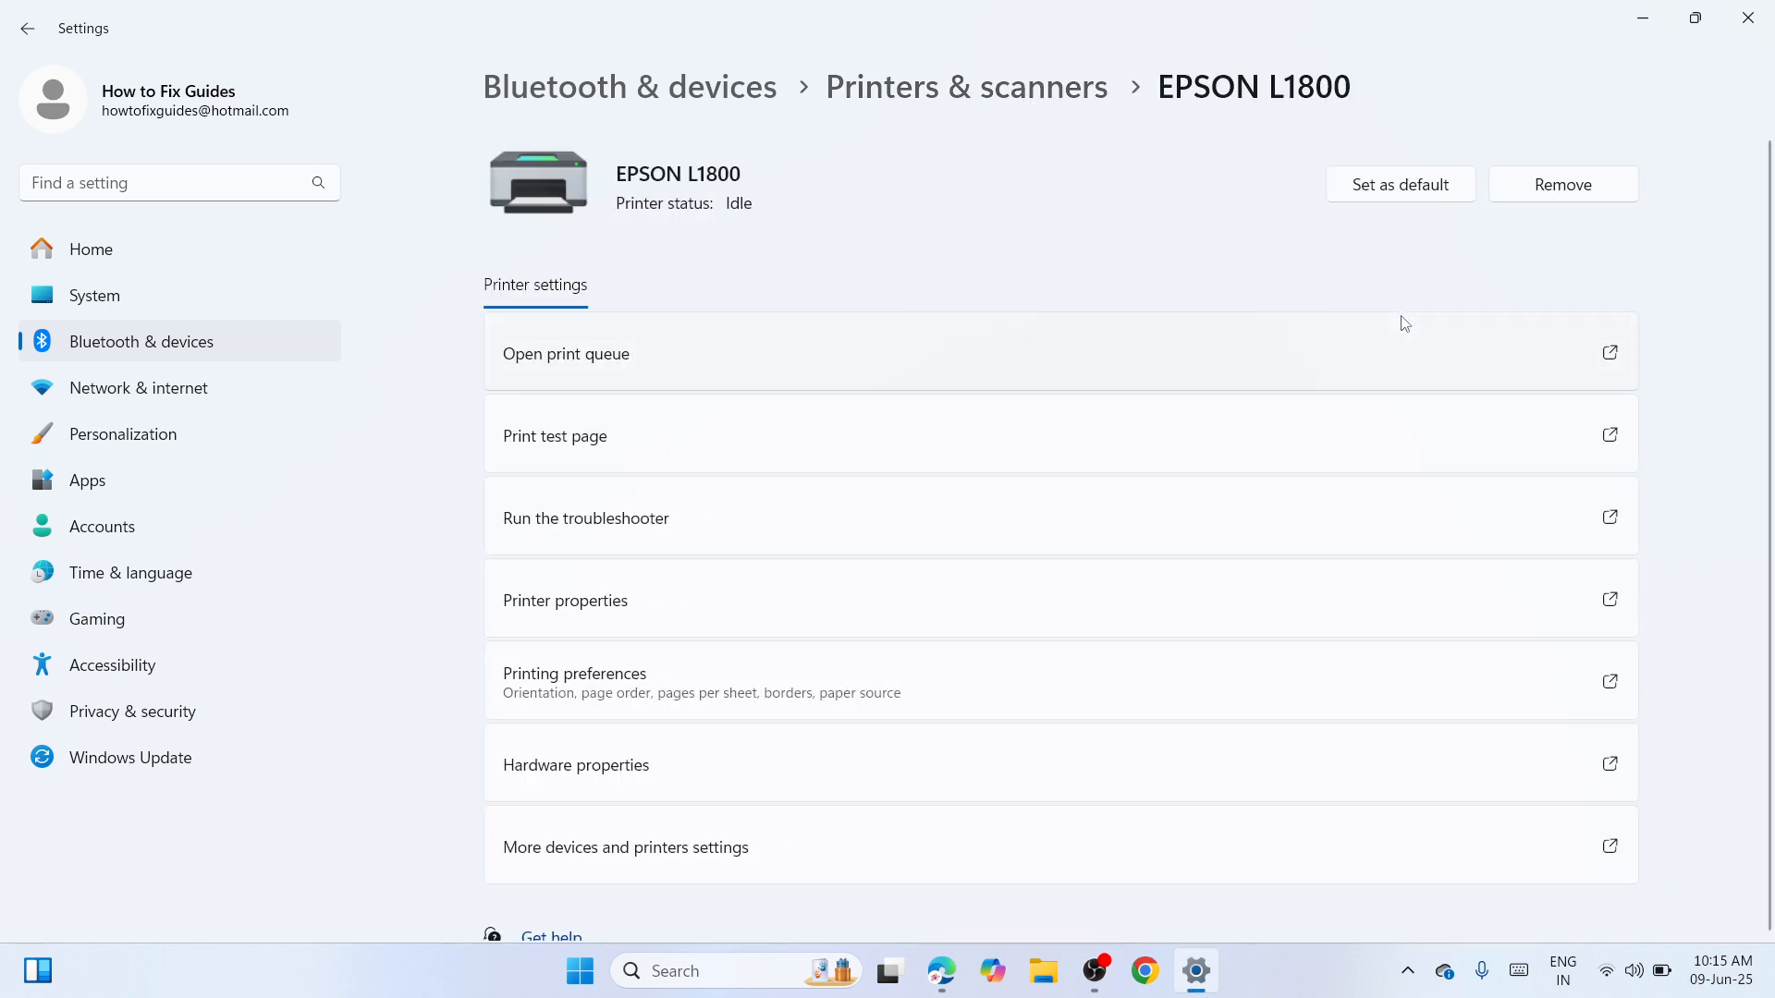
click(1639, 25)
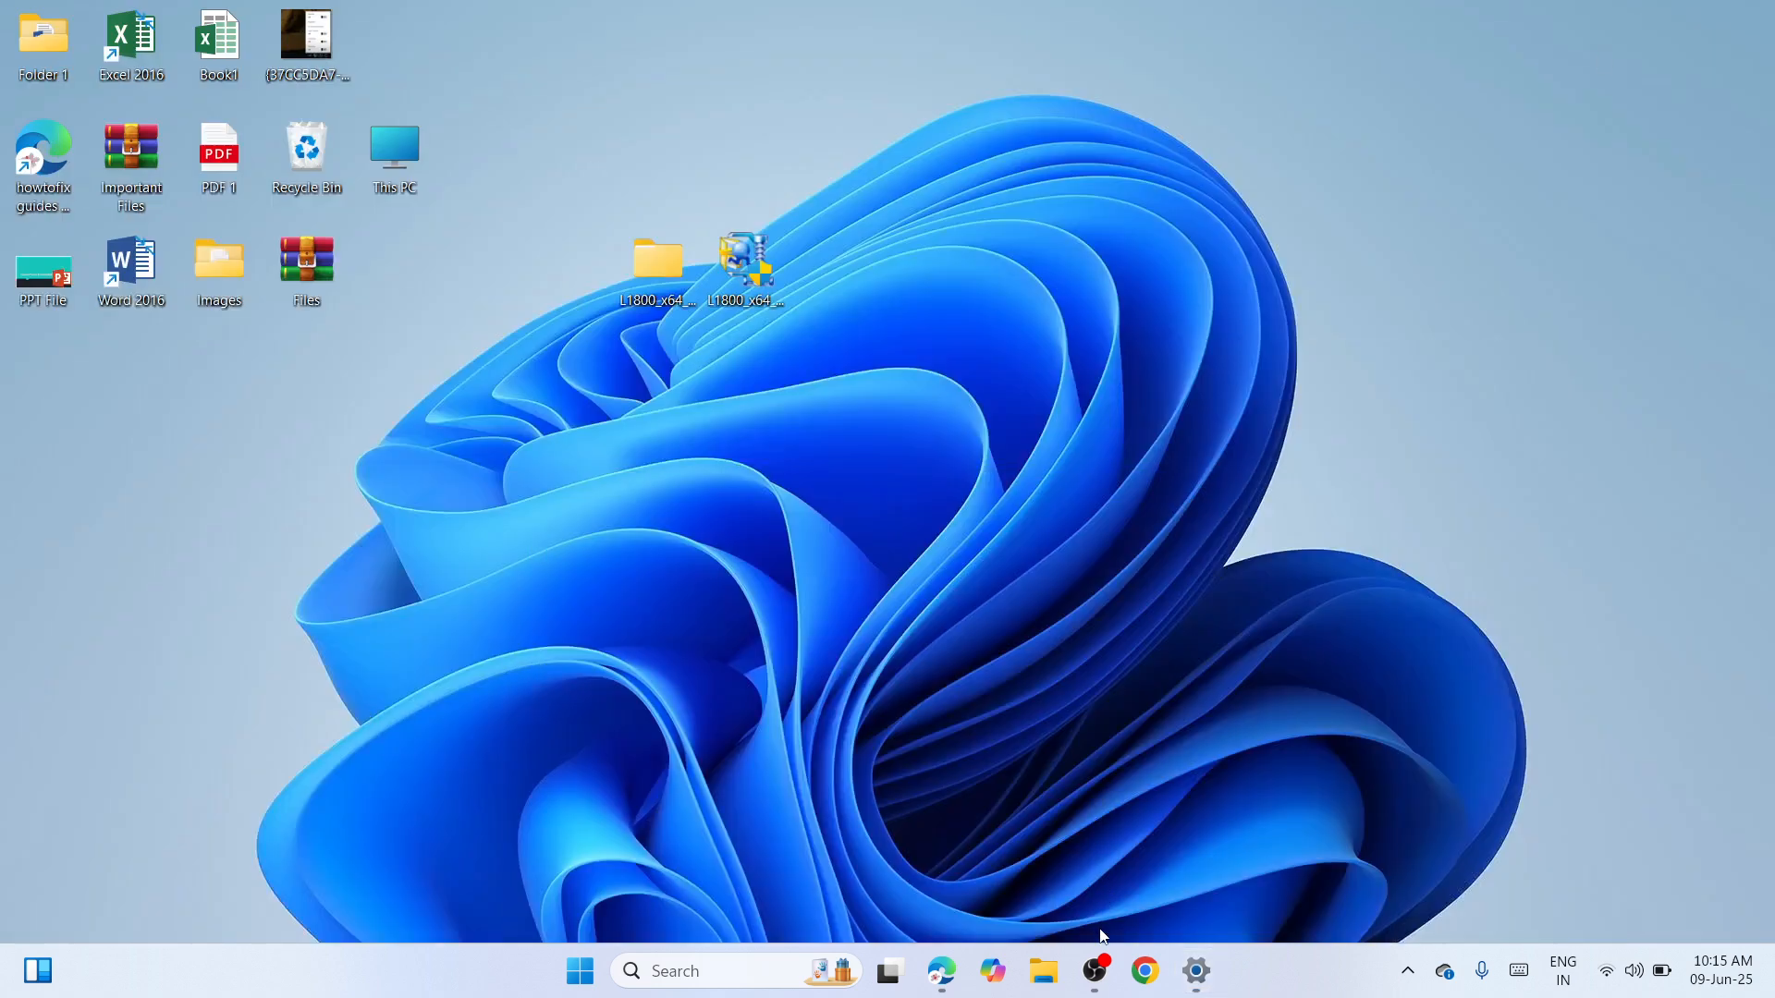